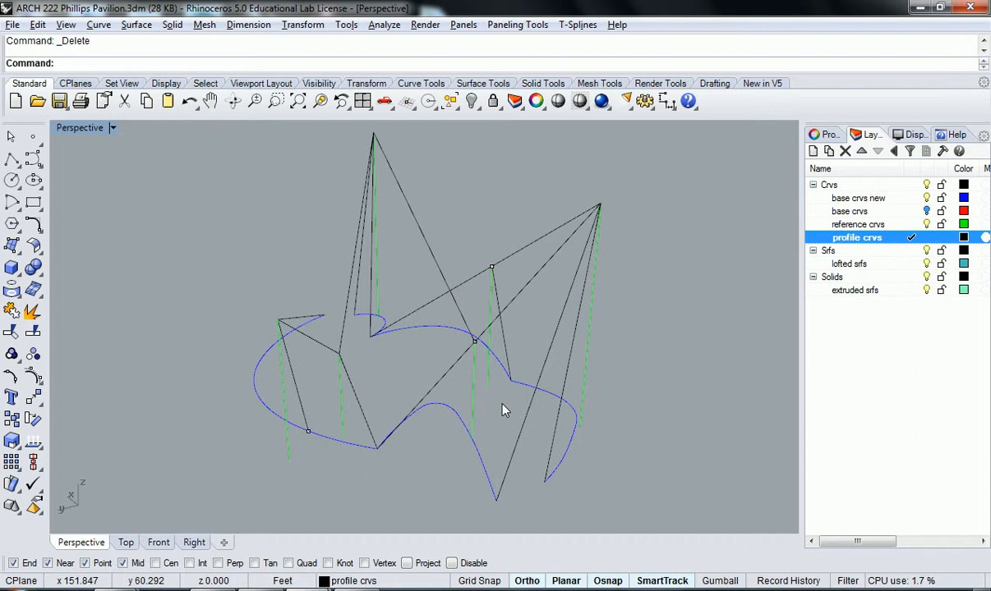
Hide the reference crvs layer and make lofted srfs the current layer.
right_click_drag(389, 325, 628, 299)
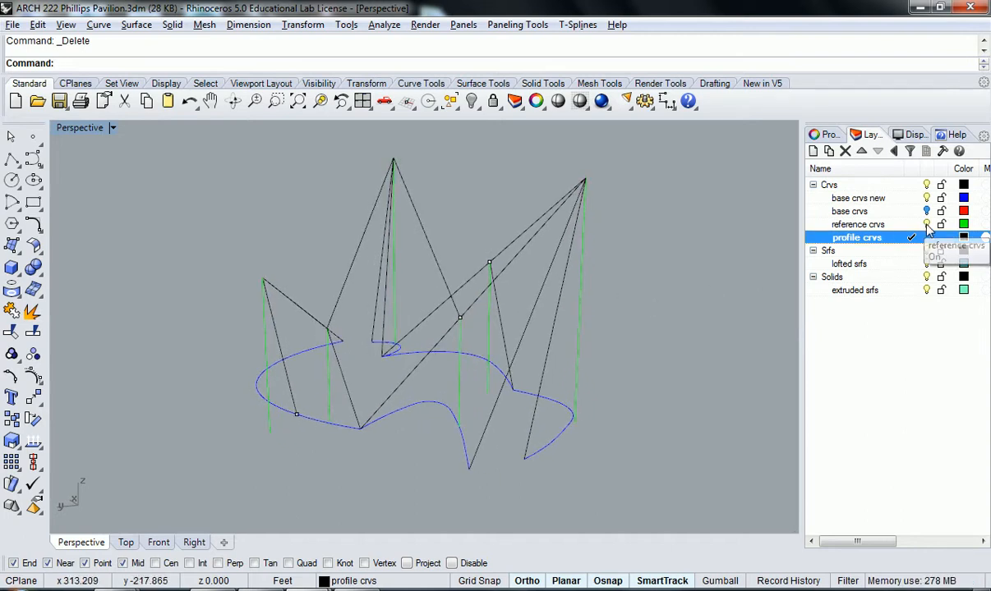
left_click(926, 225)
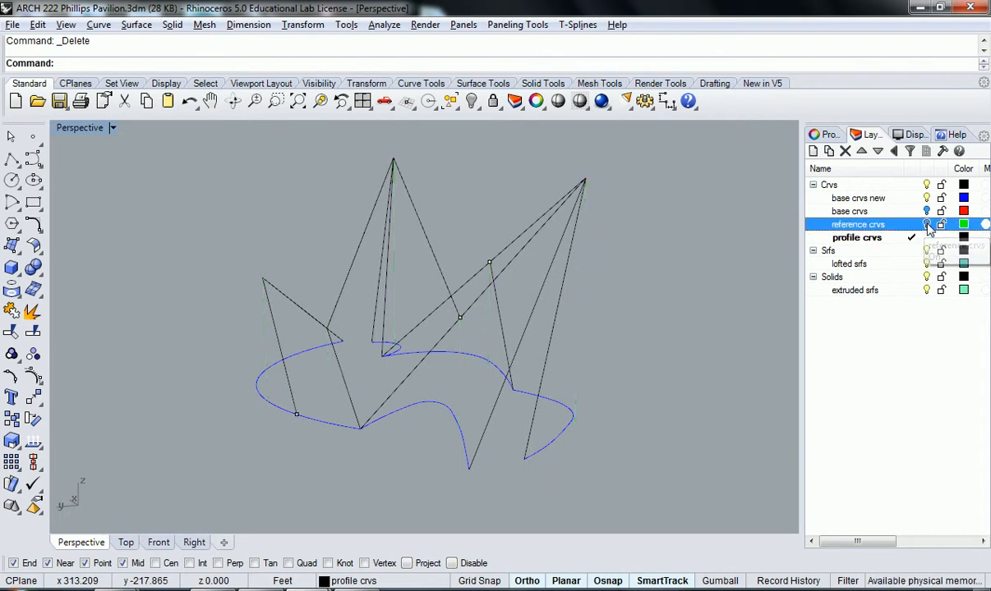
right_click_drag(608, 283, 362, 291)
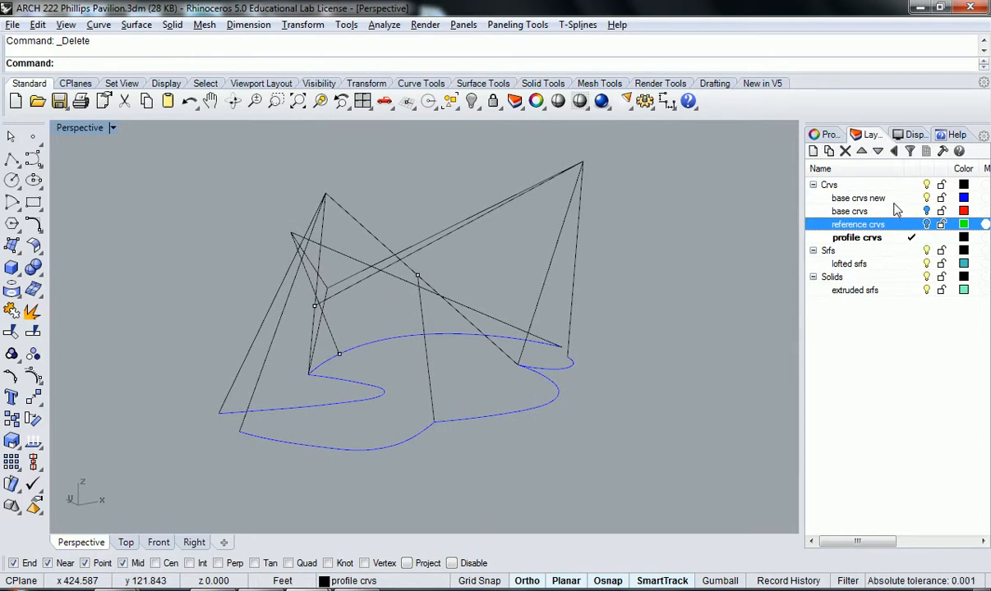
right_click_drag(337, 333, 464, 382)
right_click_drag(623, 337, 659, 328)
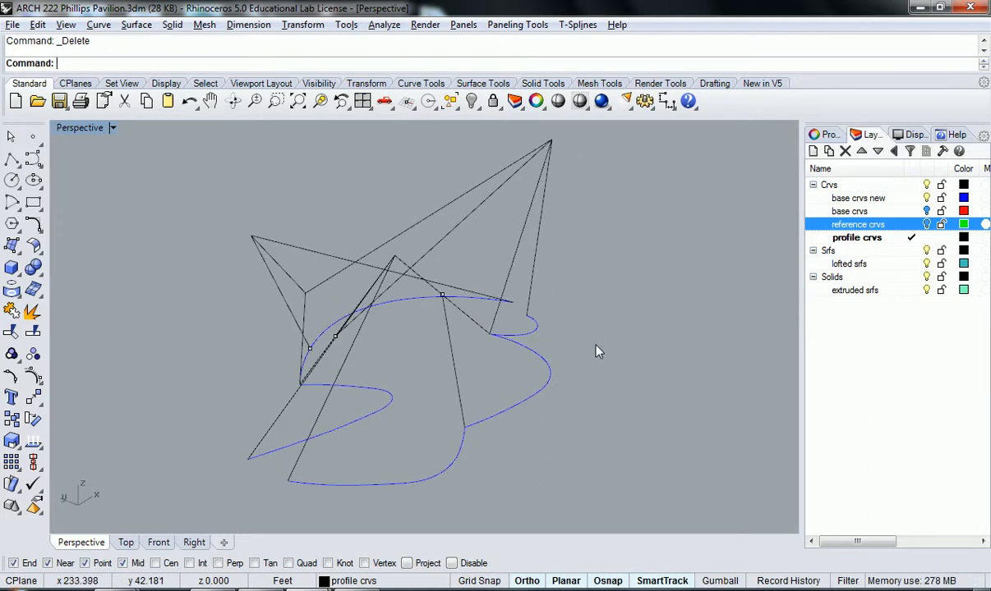
right_click_drag(477, 342, 740, 300)
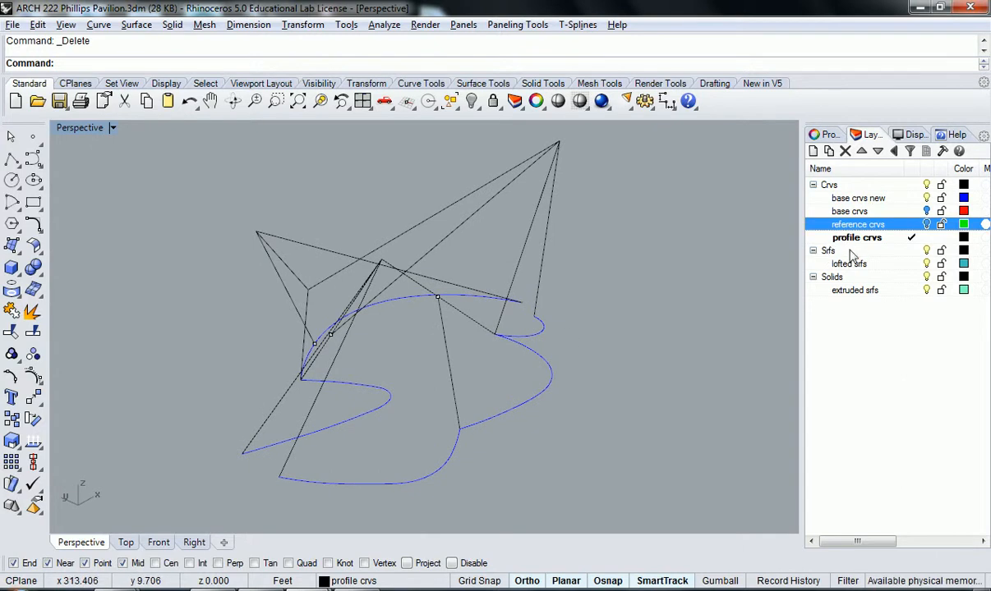
double_click(887, 272)
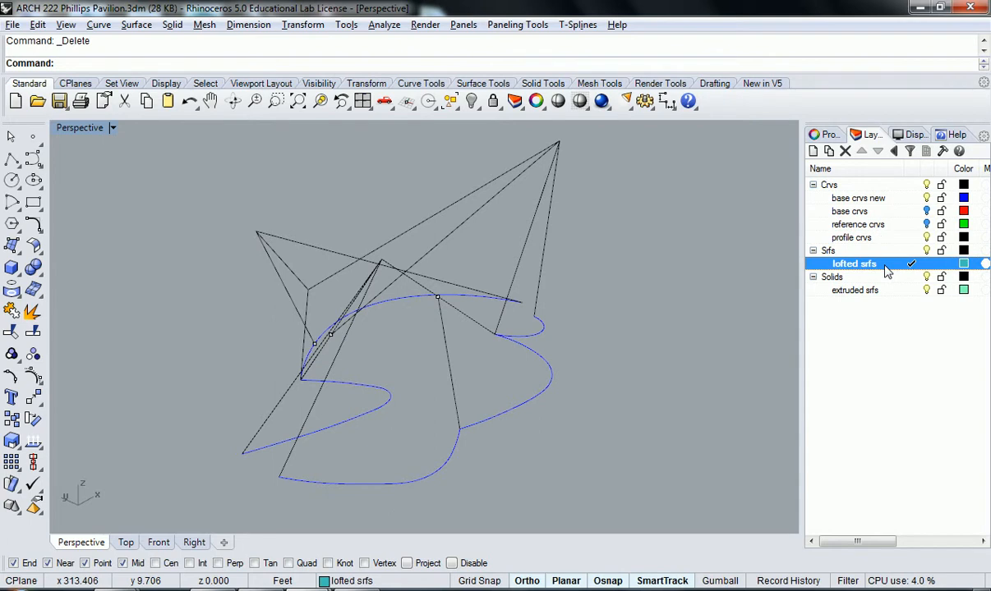
Examine the blue base curves and adjoining profile line by highlighting them in the perspective and top views, leaving nothing selected.
right_click_drag(646, 363, 517, 342)
left_click(548, 393)
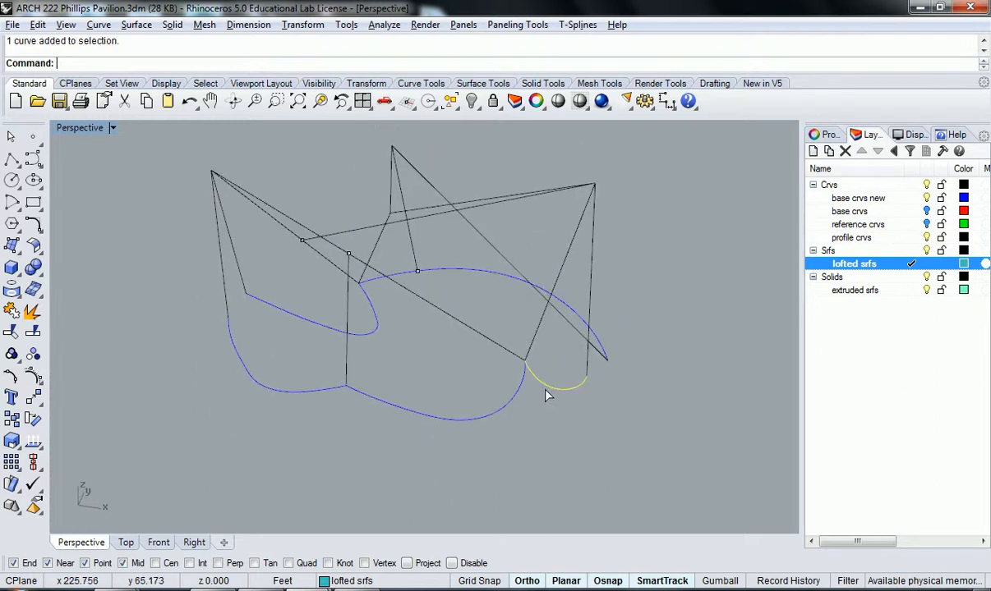
double_click(81, 128)
left_click(261, 264, "shift")
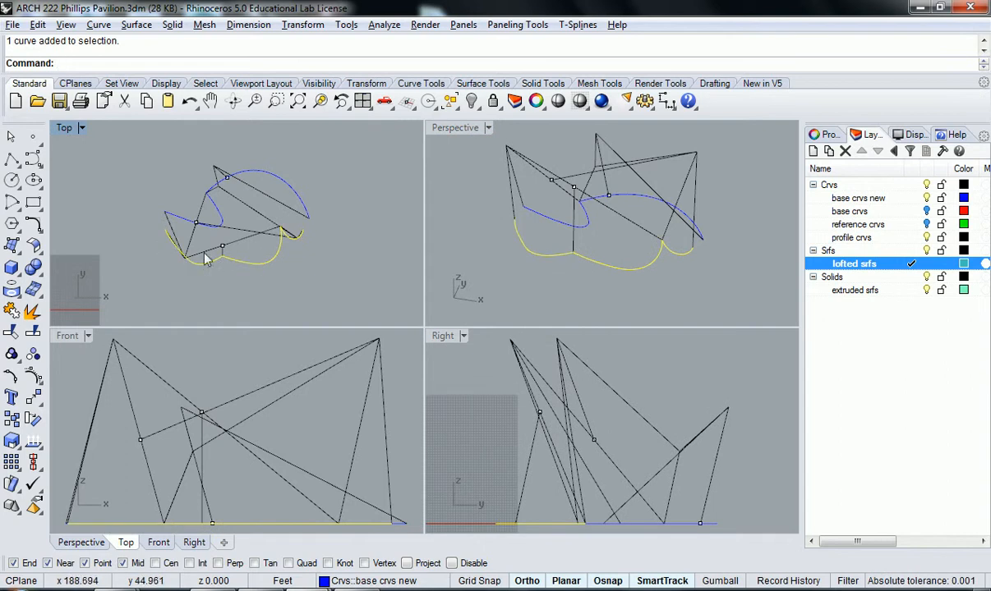
scroll(272, 267, "up", 3)
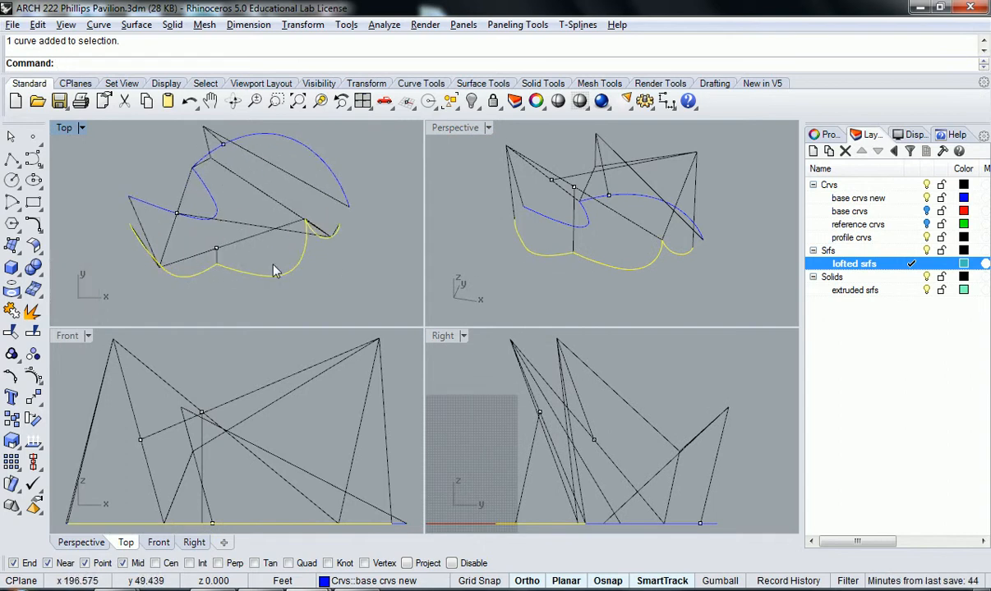
double_click(456, 128)
right_click_drag(464, 133, 521, 347)
key("Escape")
left_click(483, 412)
left_click(459, 339, "shift")
key("Escape")
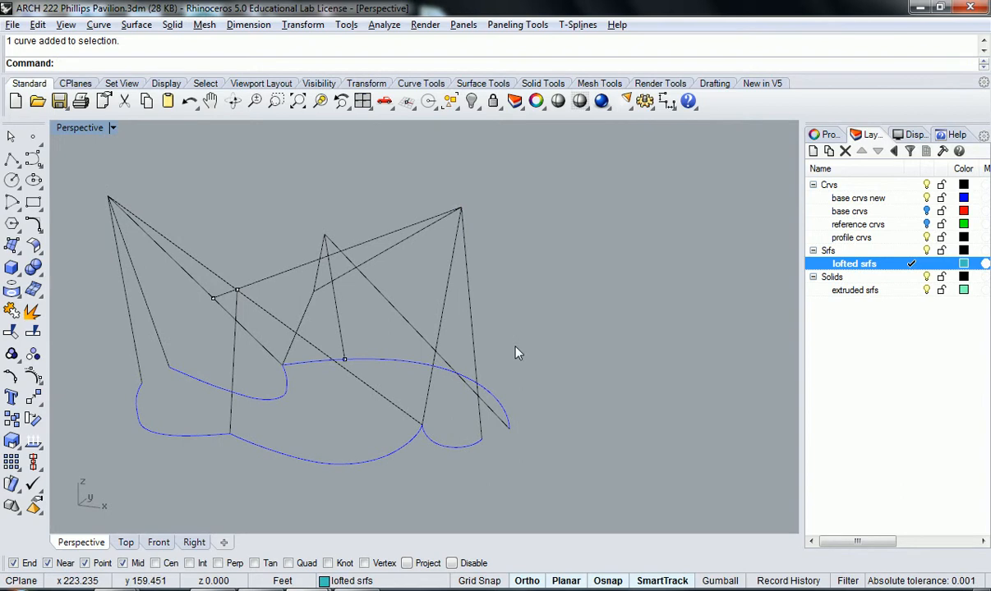
type("Loft")
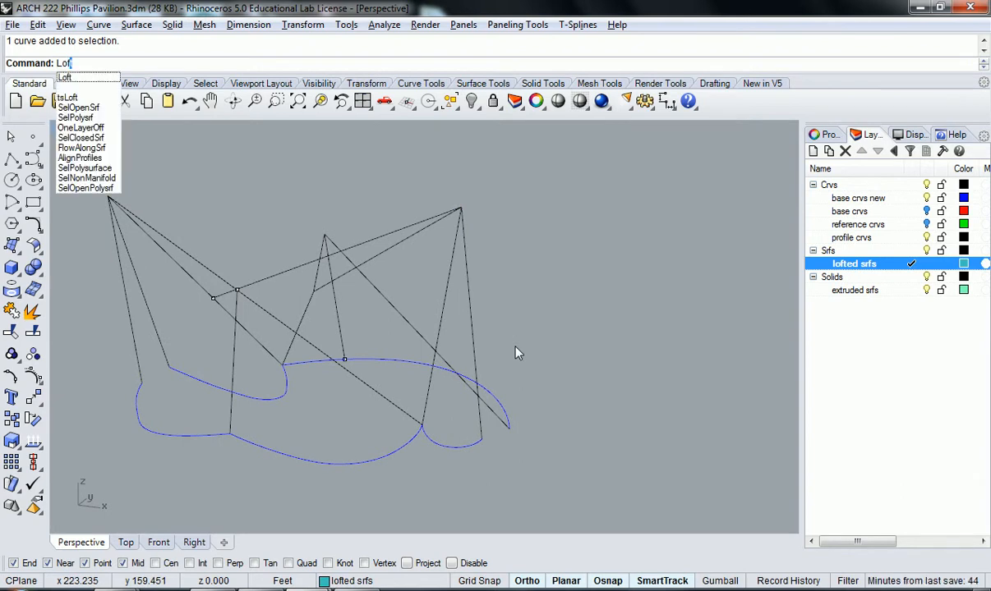
key("Return")
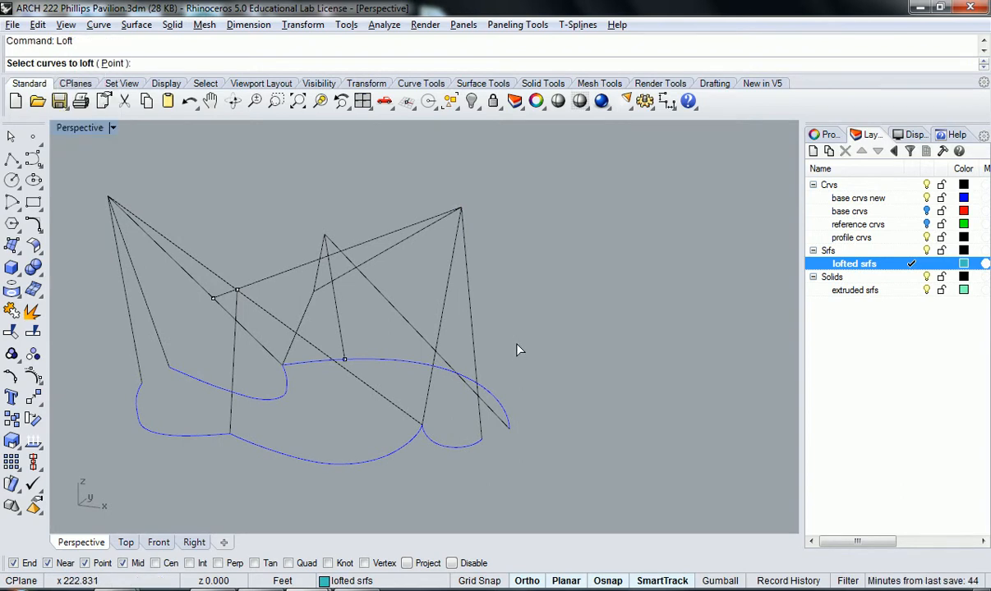
right_click_drag(505, 297, 504, 312)
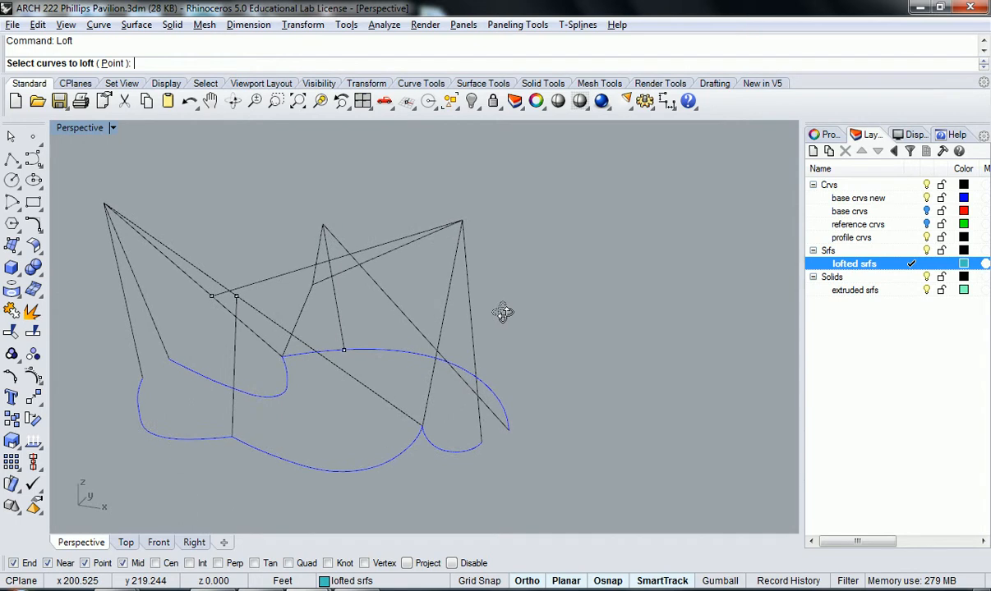
left_click(454, 454)
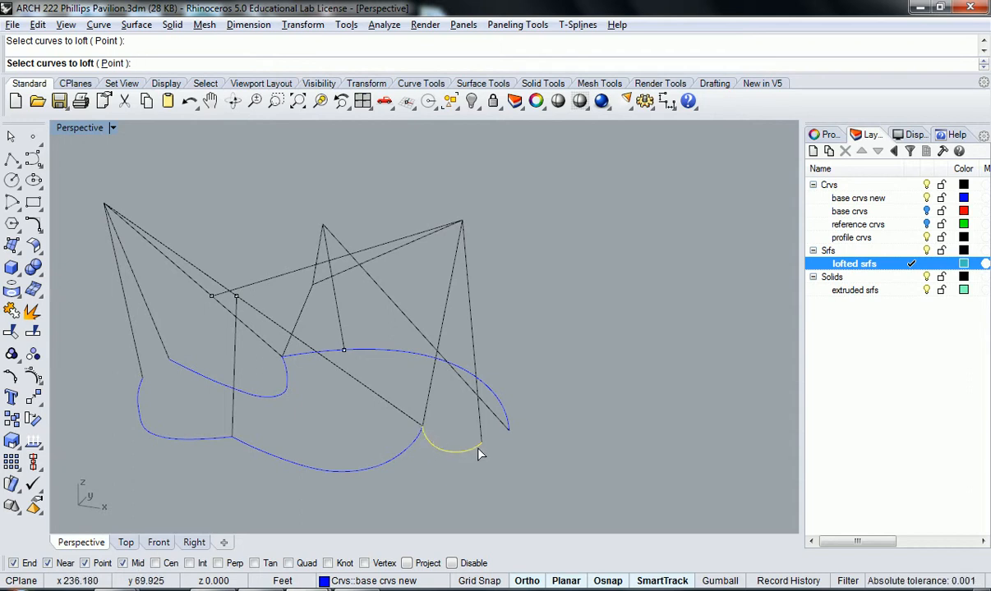
right_click_drag(464, 452, 445, 426)
key("Escape")
Loft a flat surface between the two straight profile lines rising from the small base arc to the peak.
right_click(445, 424)
left_click(468, 298)
left_click(448, 288)
right_click_drag(453, 287, 543, 427)
right_click(443, 408)
key("Return")
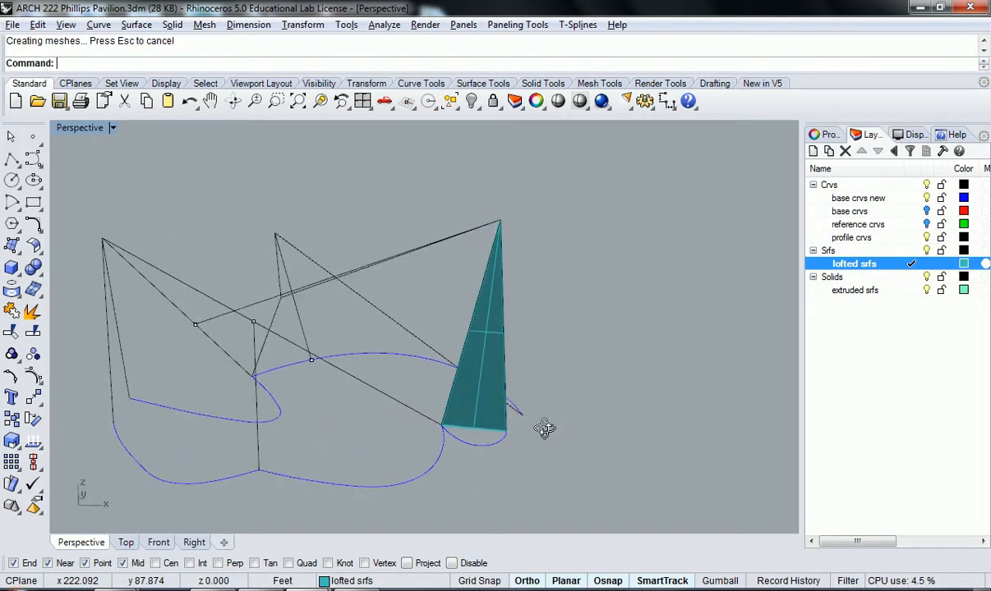
Delete the flat lofted surface above the small base arc.
scroll(511, 431, "up", 5)
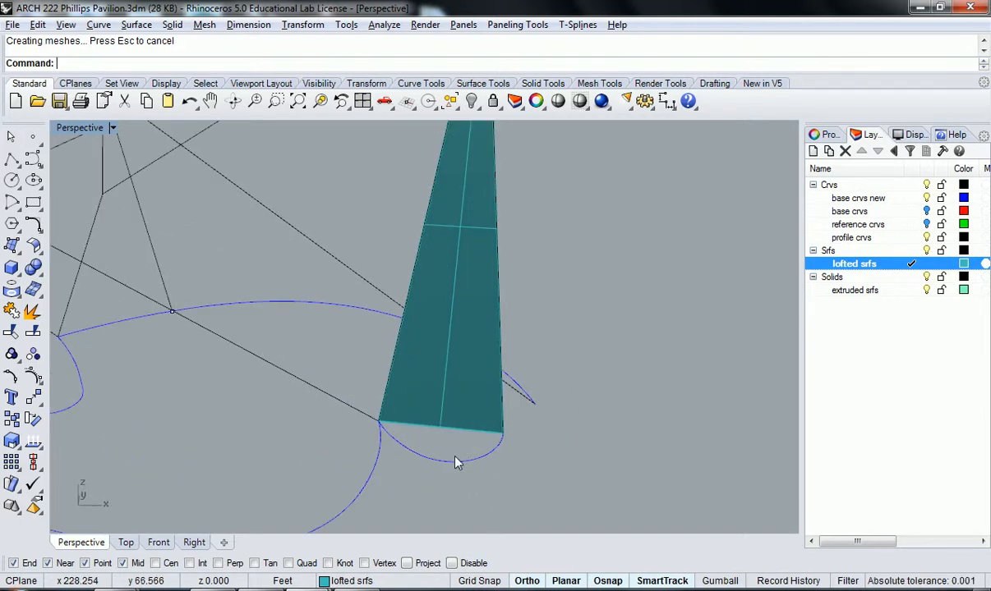
left_click(433, 416)
key("Delete")
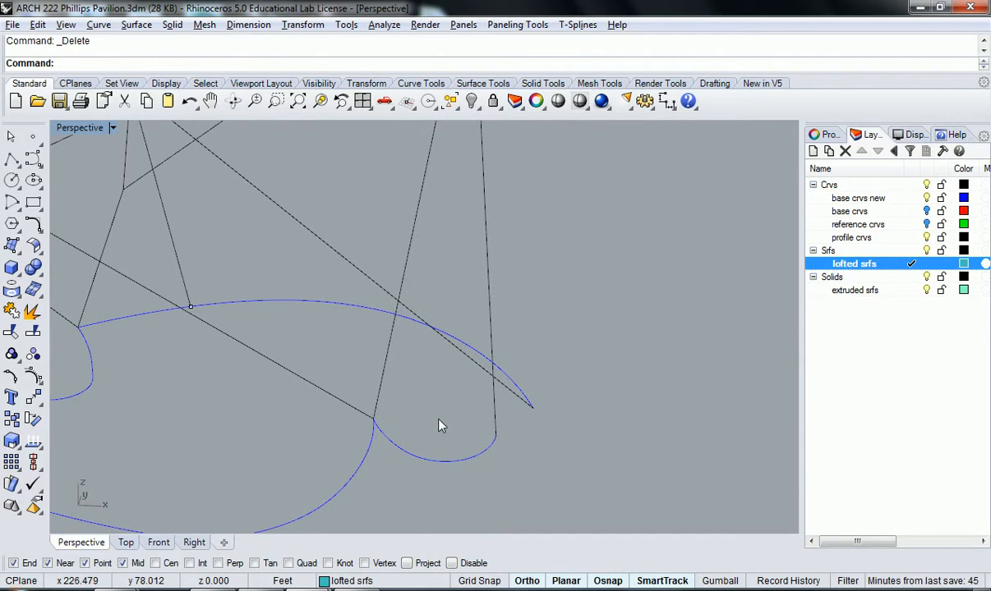
Try to loft the small base arc with the outer profile line, and cancel the preview.
key("Return")
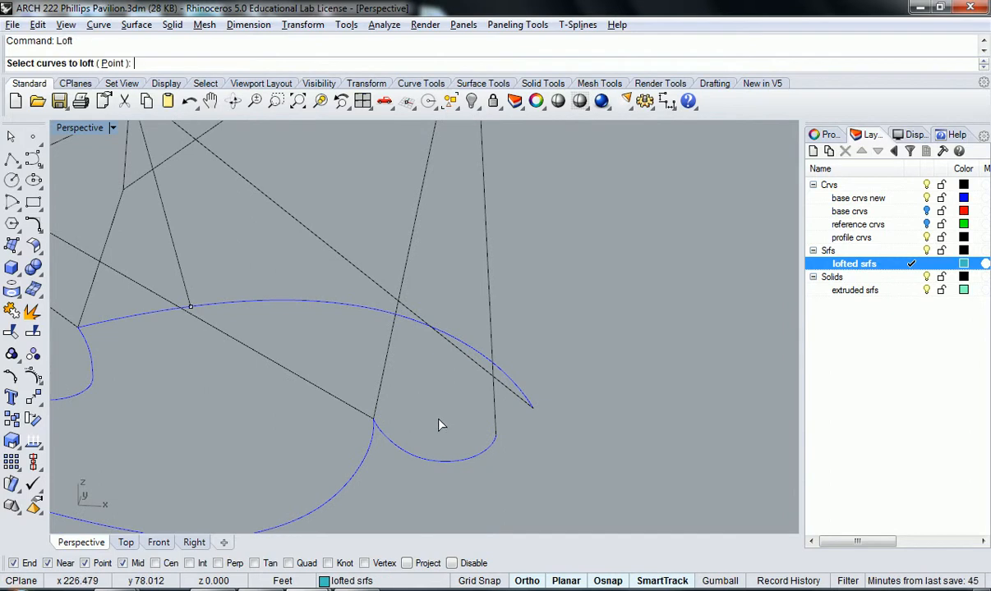
scroll(415, 371, "down", 4)
scroll(427, 383, "up", 2)
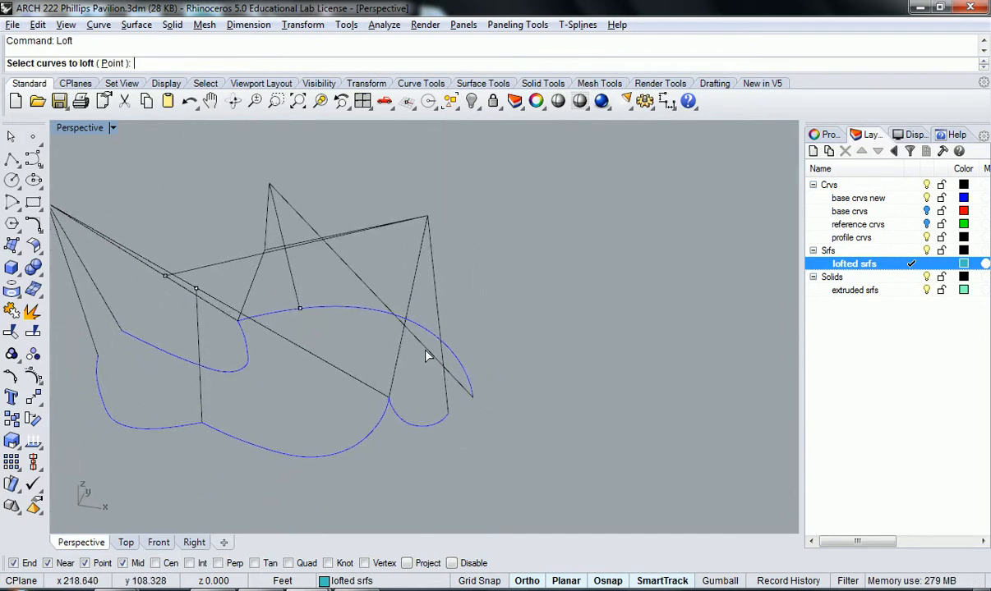
left_click(427, 429)
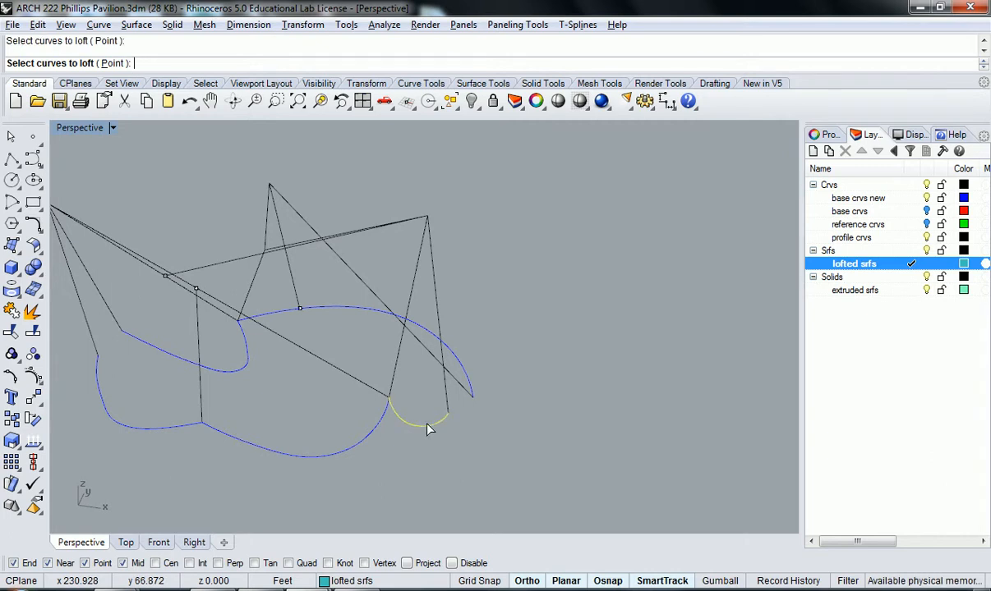
right_click_drag(435, 419, 450, 356)
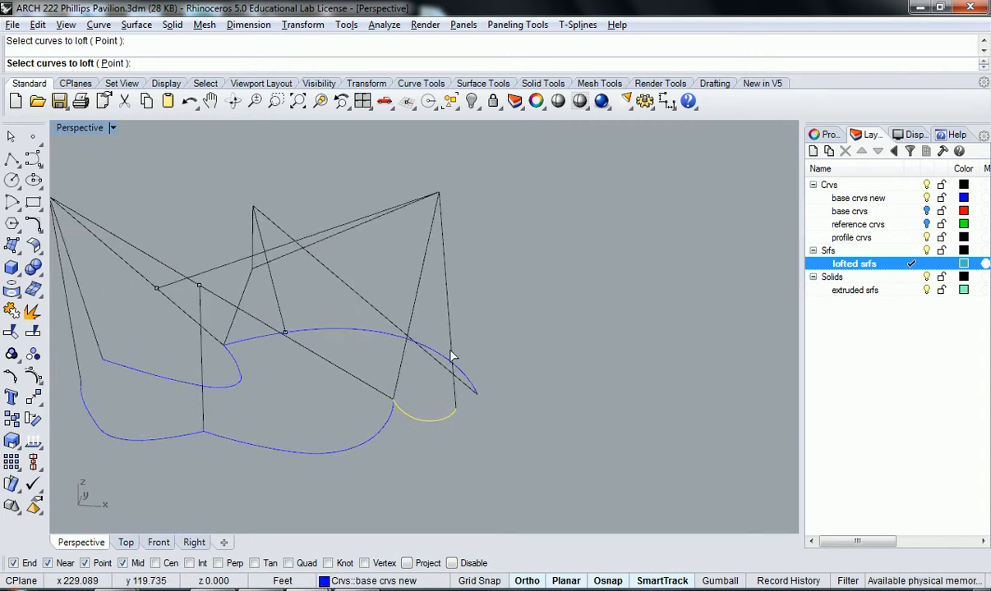
left_click(448, 298)
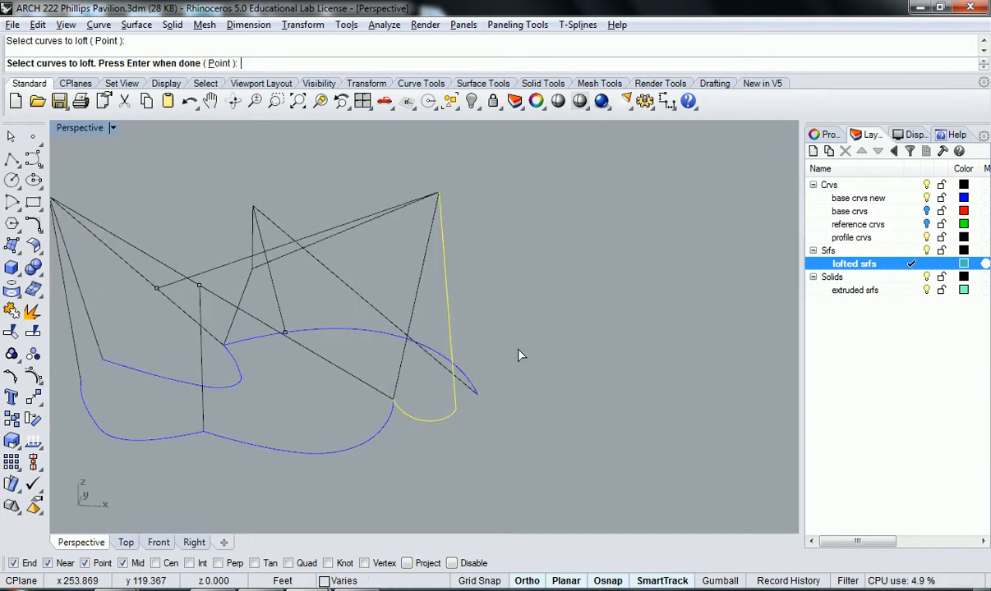
key("Return")
right_click_drag(477, 368, 423, 411)
key("Escape")
Retry the loft between the small base arc and outer profile line with different curve order and pick points, cancelling the attempts.
left_click(423, 417)
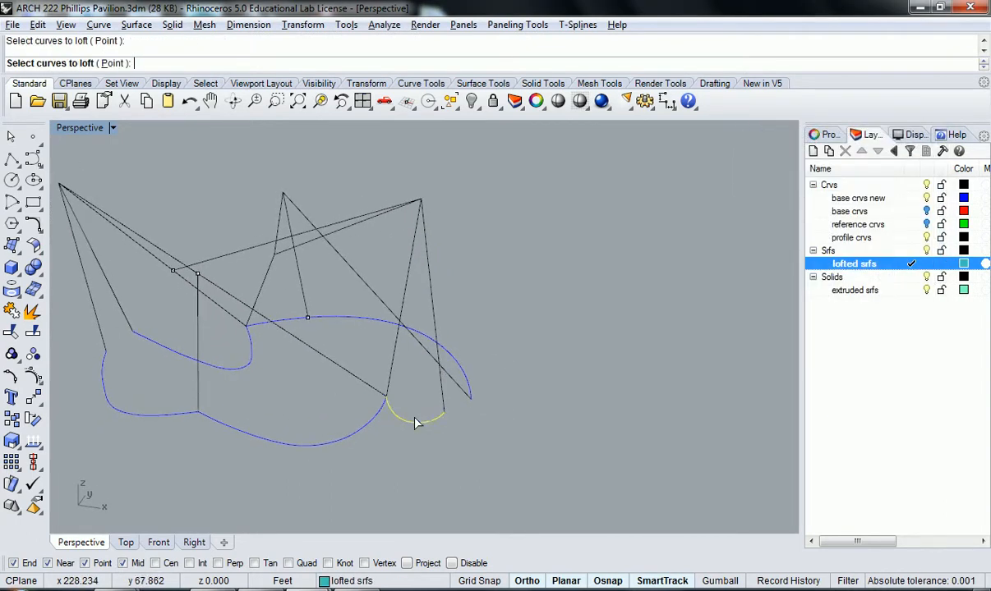
left_click(435, 313)
key("Return")
left_click(435, 313)
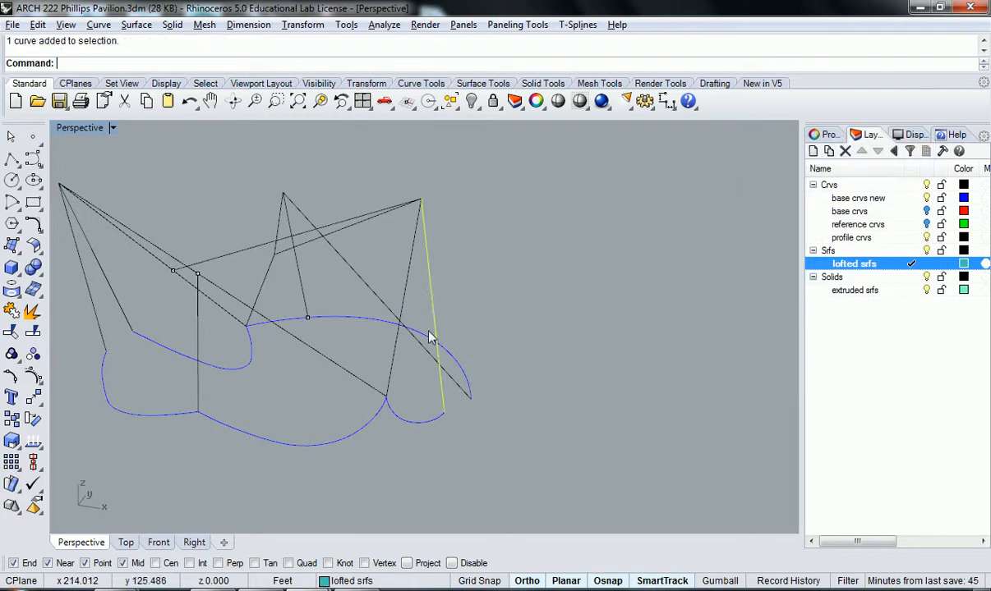
key("Escape")
key("Return")
left_click(437, 370)
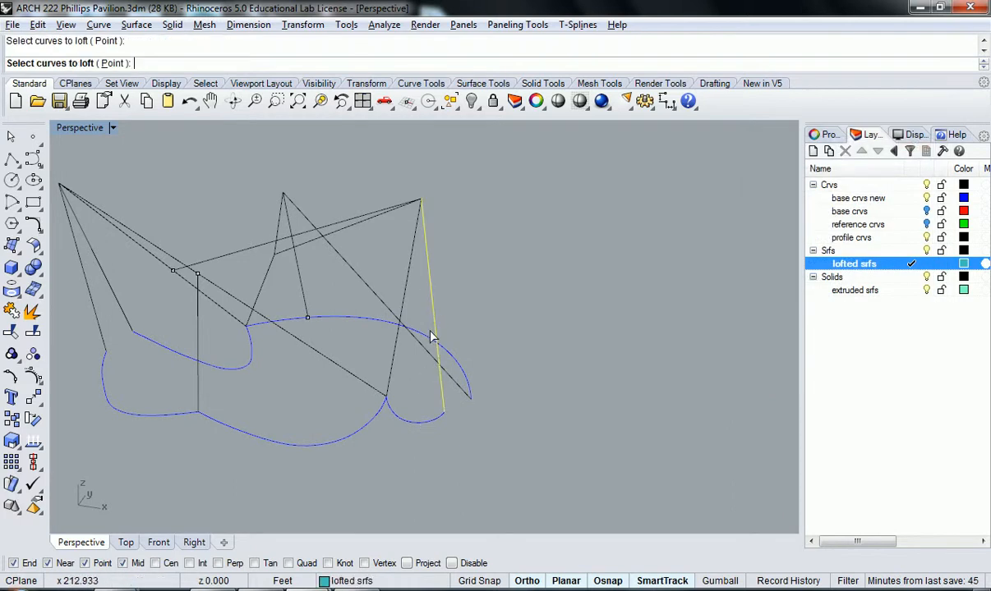
left_click(419, 424)
key("Return")
key("Escape")
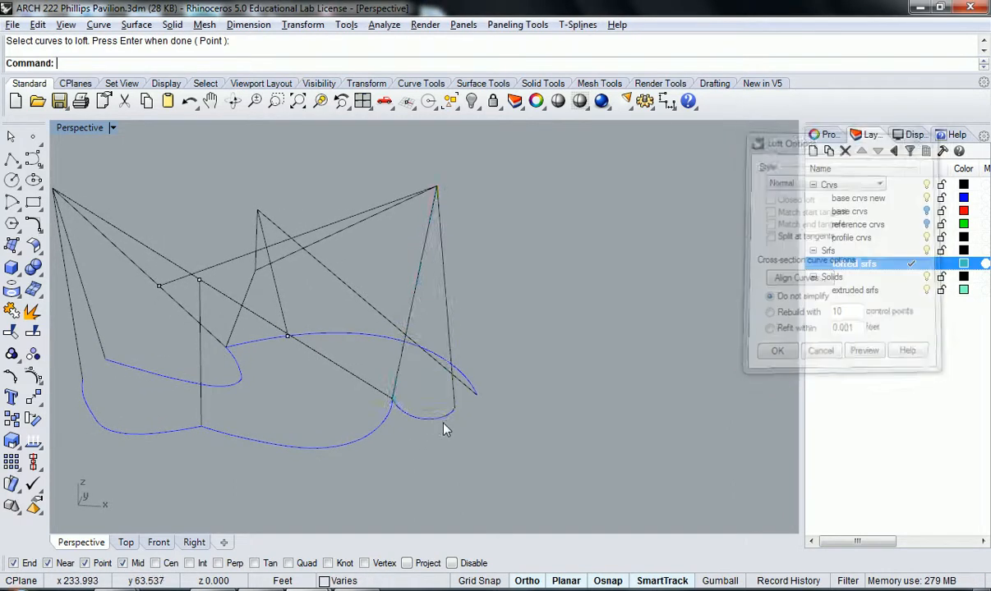
Try the loft with the profile line picked on its upper half and the base arc toward the line's foot, and cancel it.
right_click_drag(420, 398, 498, 339)
right_click(520, 357)
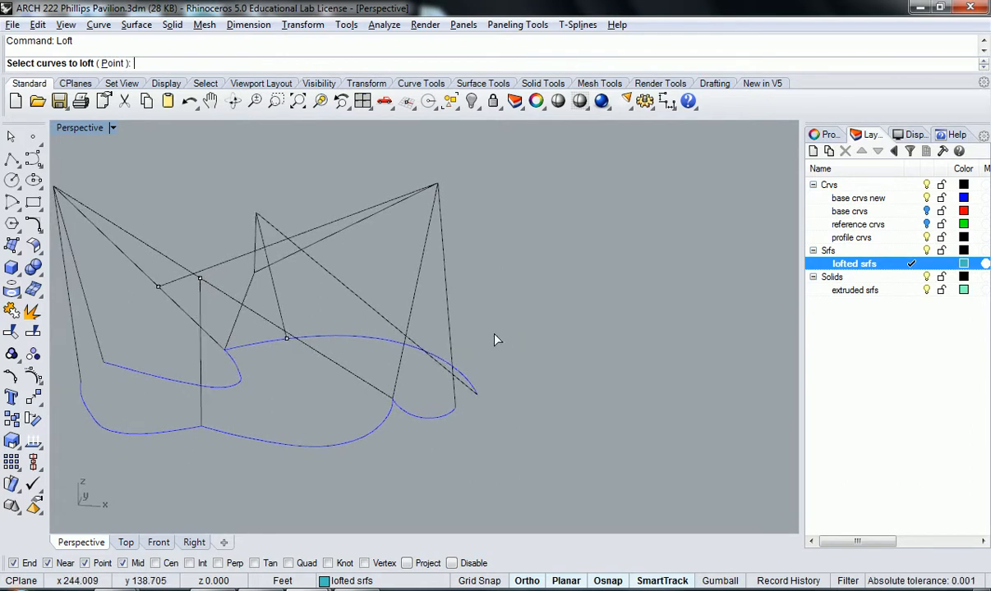
left_click(446, 268)
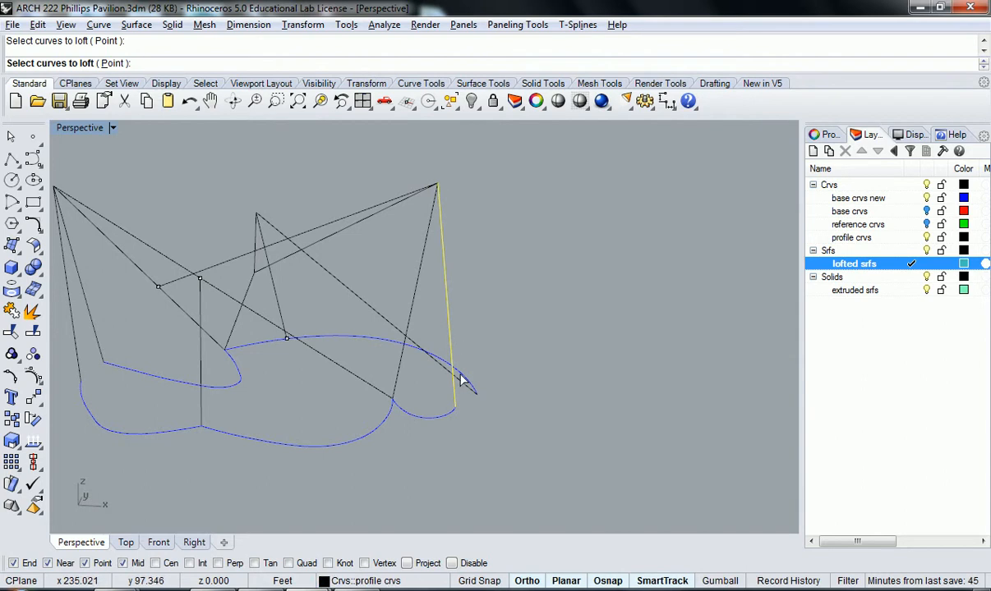
left_click(439, 419)
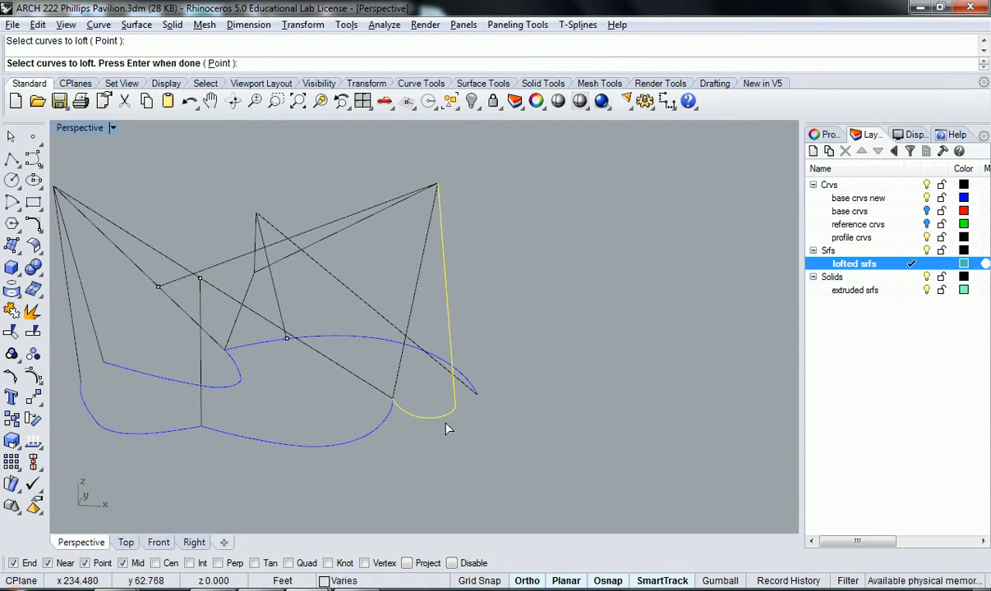
key("Return")
key("Escape")
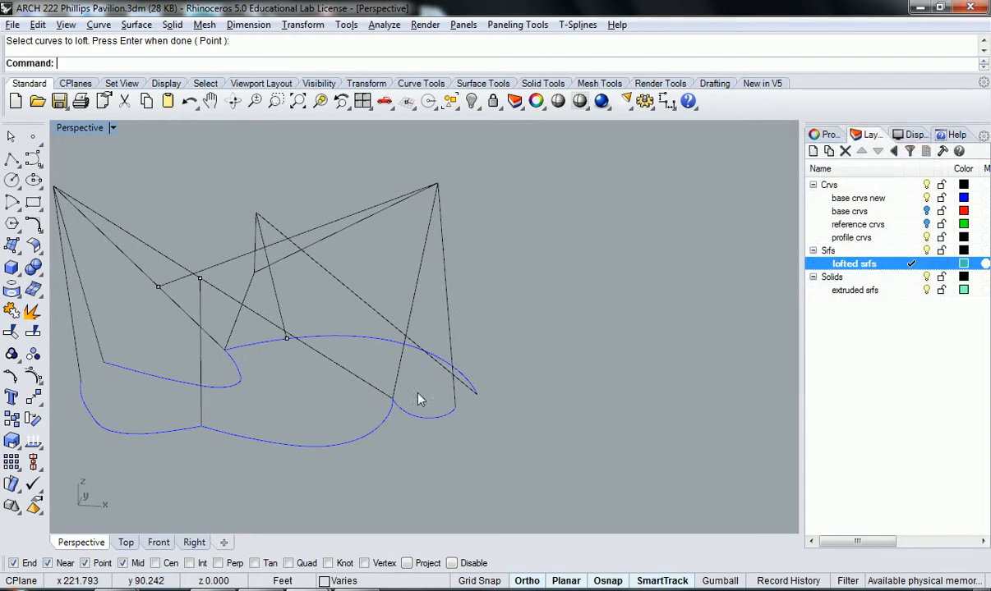
Loft the outer profile line with the small base arc into a conical surface, using Normal style and Do not simplify.
key("Return")
left_click(446, 304)
left_click(419, 414)
key("Return")
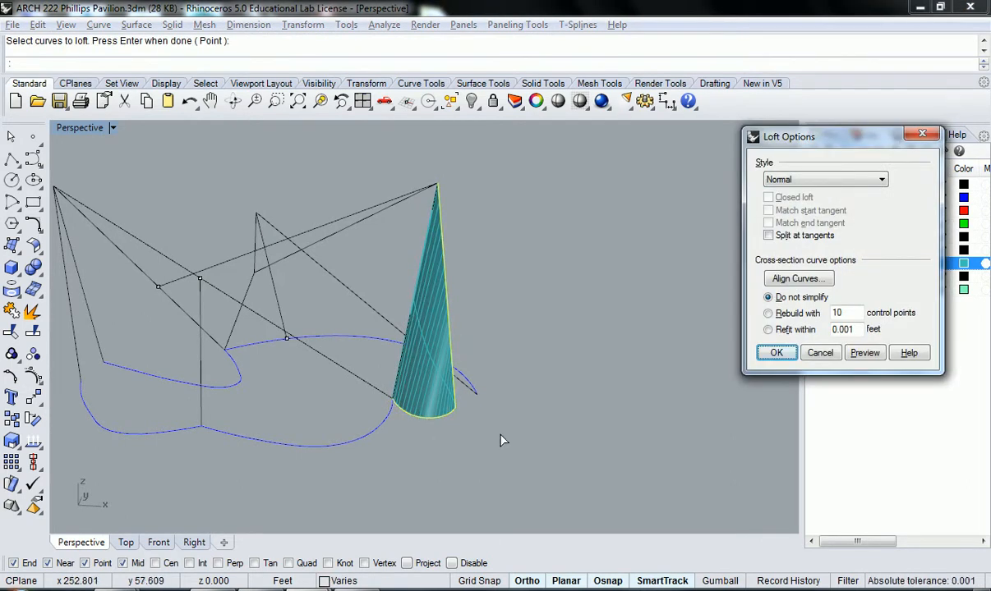
right_click_drag(621, 385, 592, 337)
scroll(462, 414, "up", 8)
left_click(777, 353)
right_click_drag(287, 452, 420, 448)
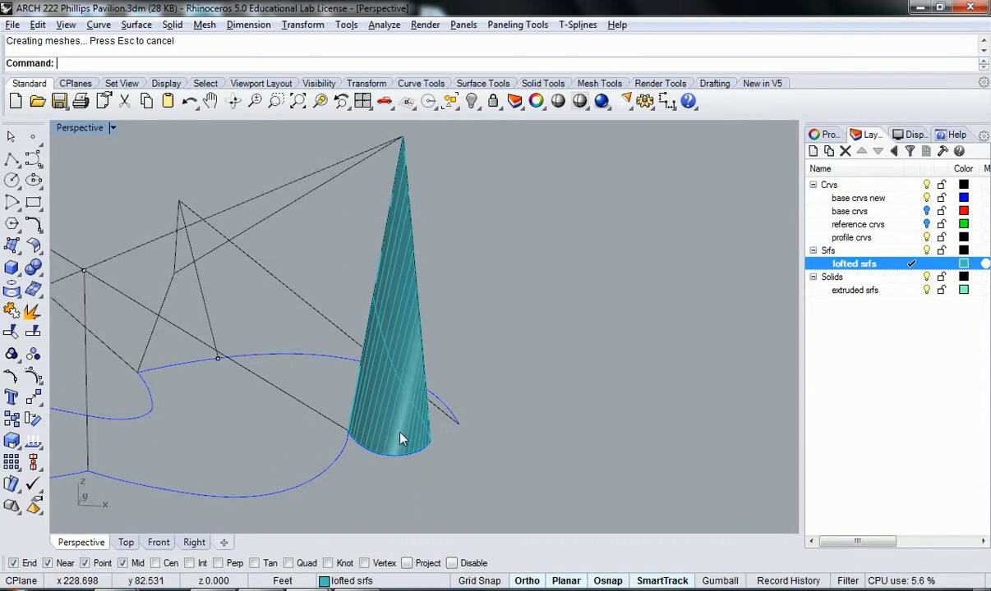
Examine the lofted cone from several angles and highlight the neighbouring sloped profile line and the support line meeting it.
scroll(408, 432, "up", 7)
right_click_drag(381, 234, 415, 328)
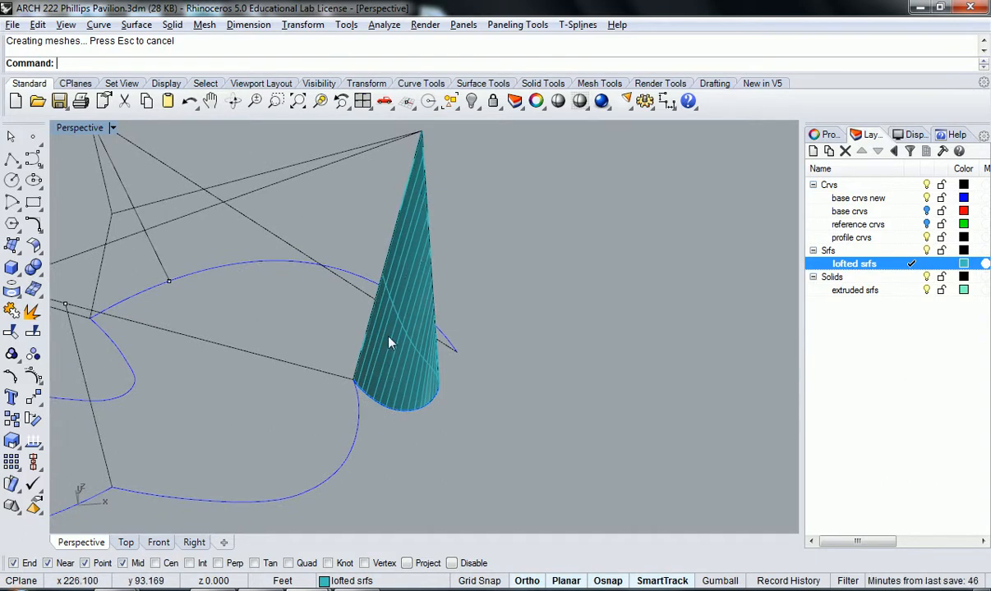
mouse_move(477, 359)
right_mouse_down()
mouse_move(380, 332)
mouse_move(278, 327)
mouse_move(369, 321)
mouse_move(387, 339)
mouse_move(504, 332)
mouse_move(285, 362)
mouse_move(495, 336)
mouse_move(422, 334)
mouse_move(382, 371)
mouse_move(448, 376)
mouse_move(486, 355)
right_mouse_up()
left_click(464, 444)
right_click_drag(418, 403, 497, 345)
left_click(423, 292)
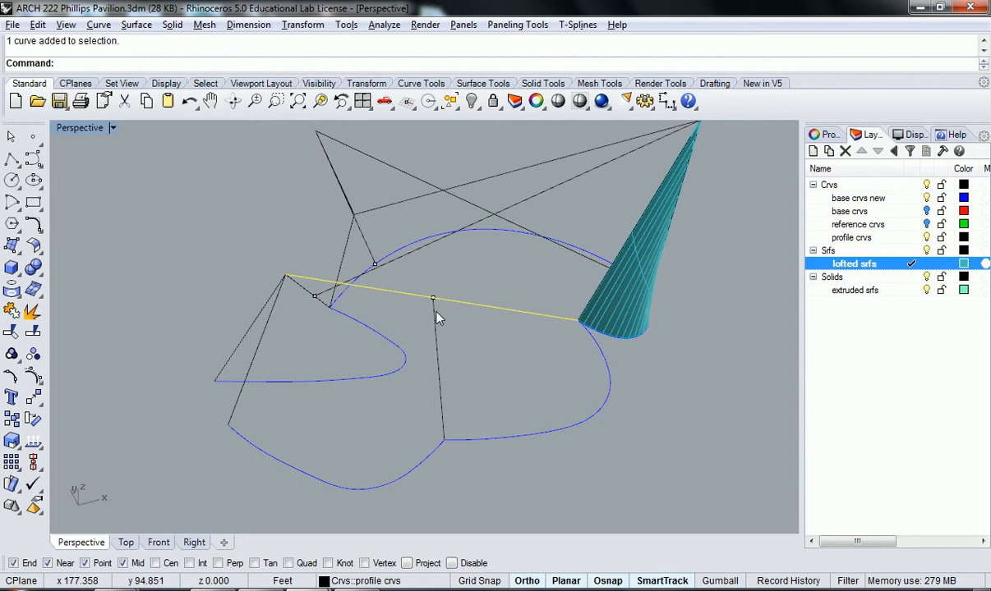
left_click_drag(420, 285, 439, 346)
left_click(437, 345)
right_click_drag(438, 345, 483, 358)
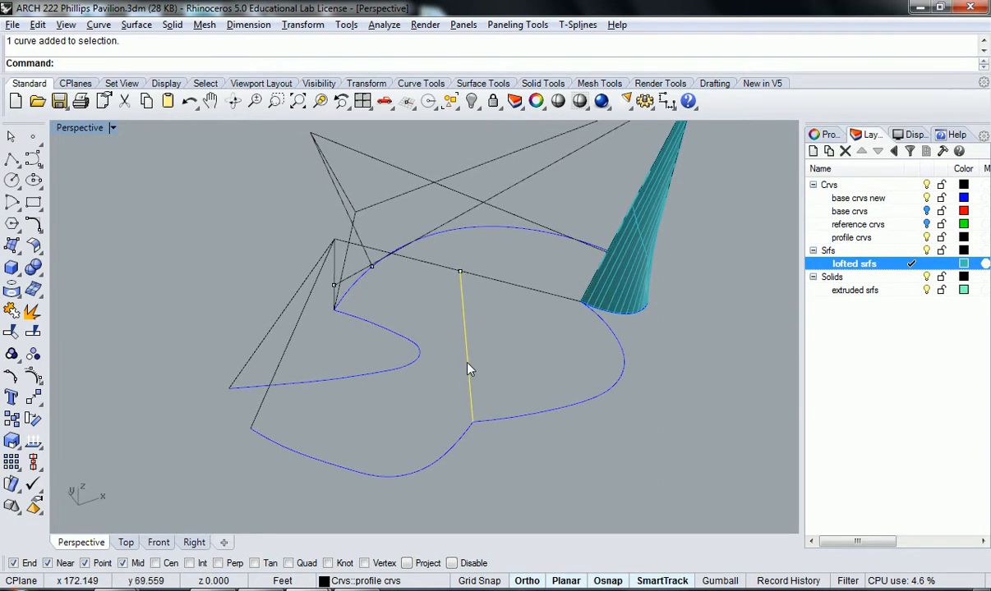
Examine the support line and the two base curves that meet at its foot by highlighting each in turn.
left_click(534, 421)
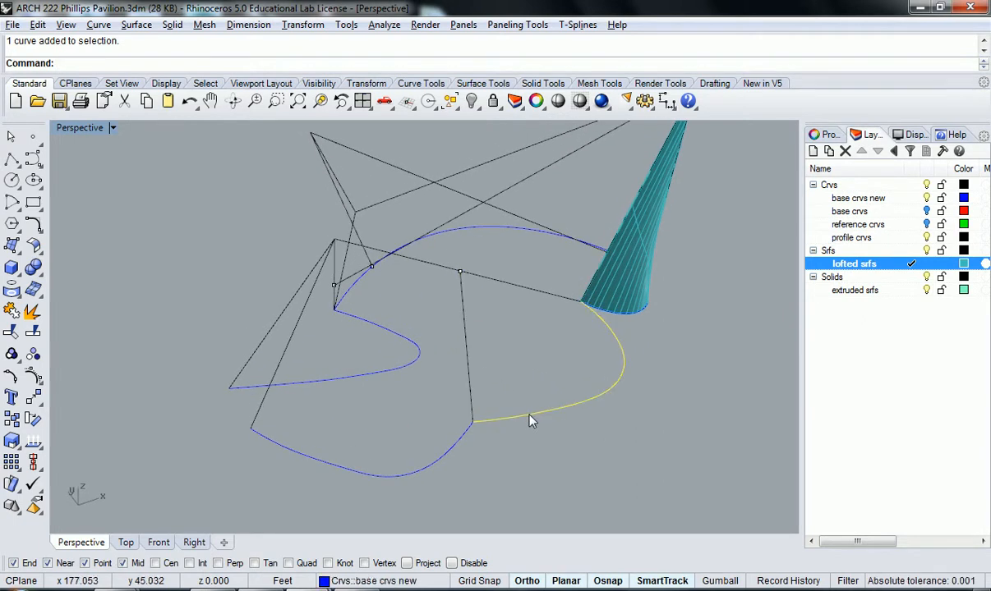
left_click(428, 468)
left_click(433, 465)
right_click_drag(461, 458, 409, 465)
left_click(510, 404)
left_click(457, 420)
left_click(465, 411)
left_click(459, 386)
right_click_drag(462, 348, 445, 313)
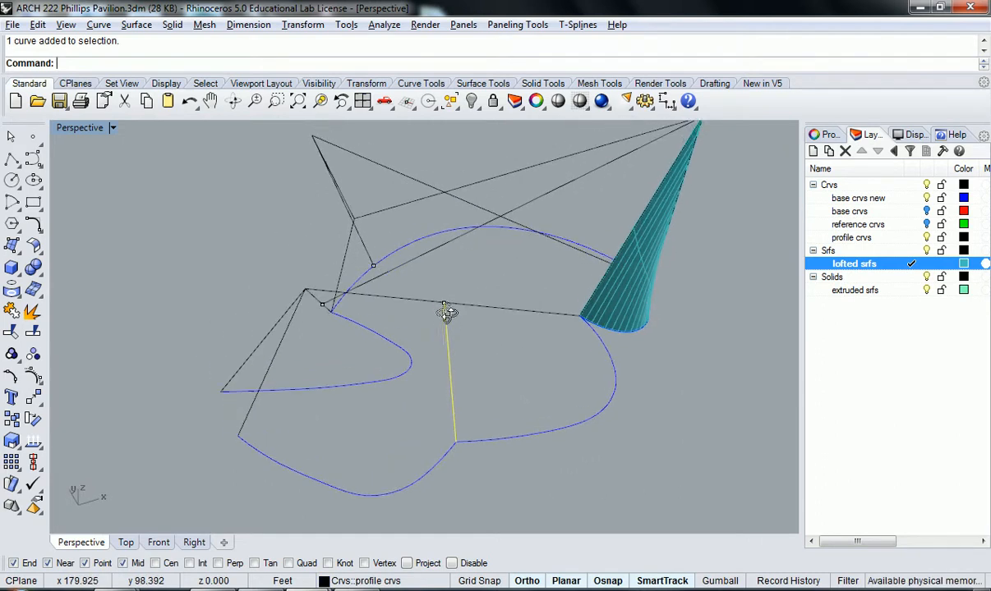
Split the long sloped profile line at the point where the support line meets it.
left_click(455, 305)
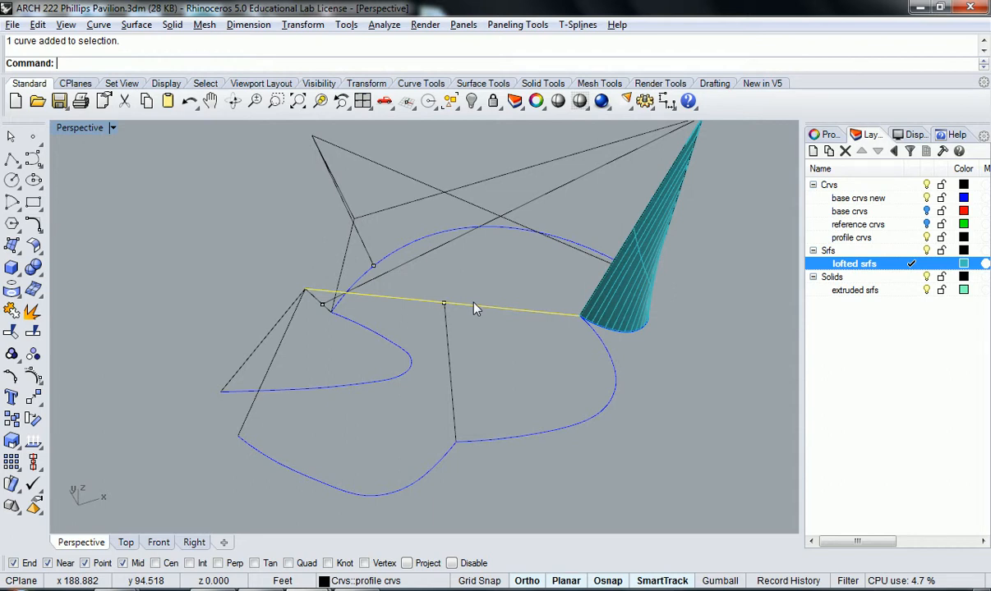
right_click_drag(448, 307, 407, 361)
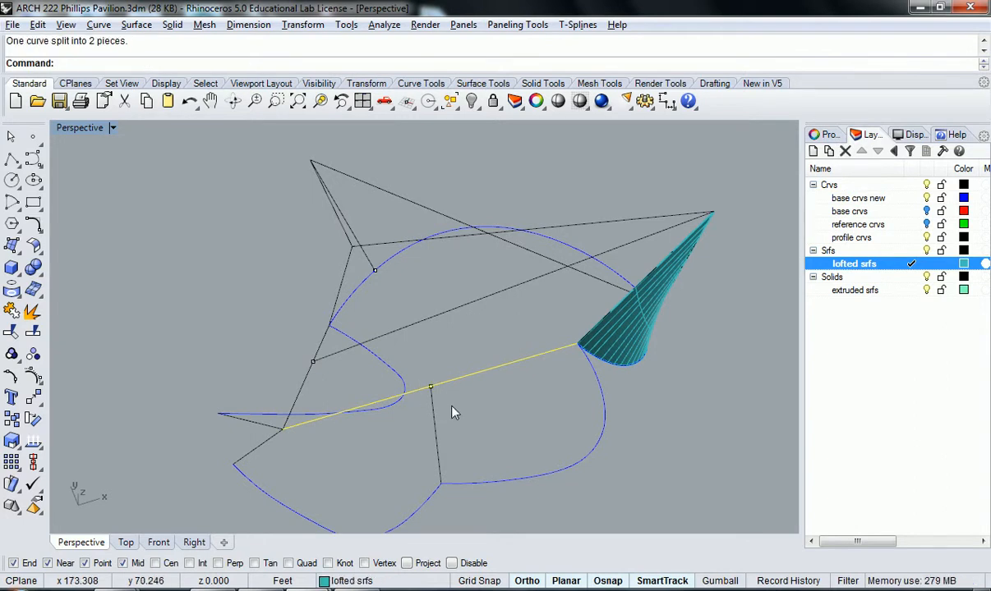
right_click_drag(434, 394, 440, 372)
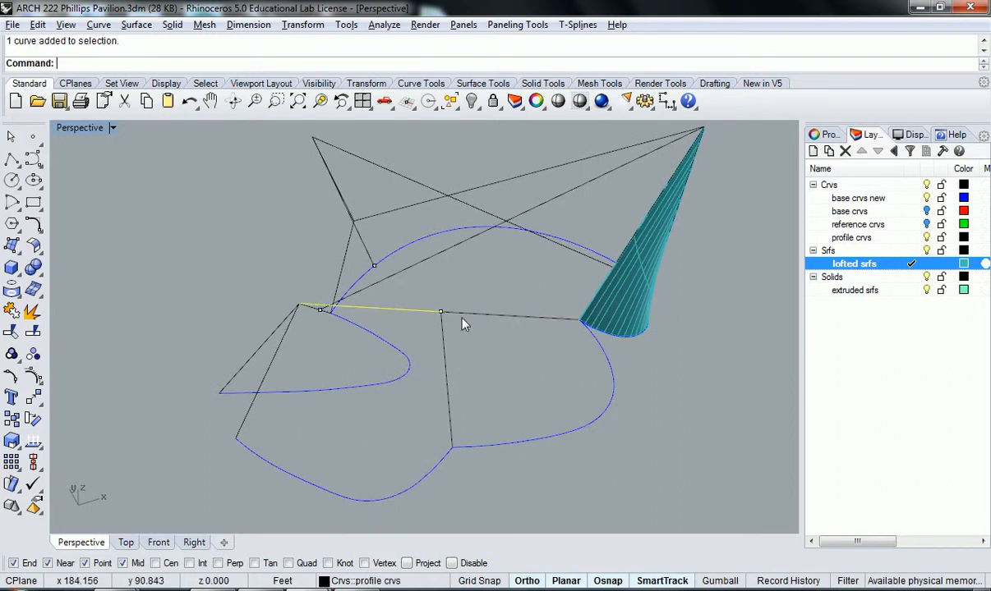
Loft the lower half of the split profile line with the base curve beside the cone, using Normal style and Do not simplify.
right_click_drag(457, 359, 422, 365)
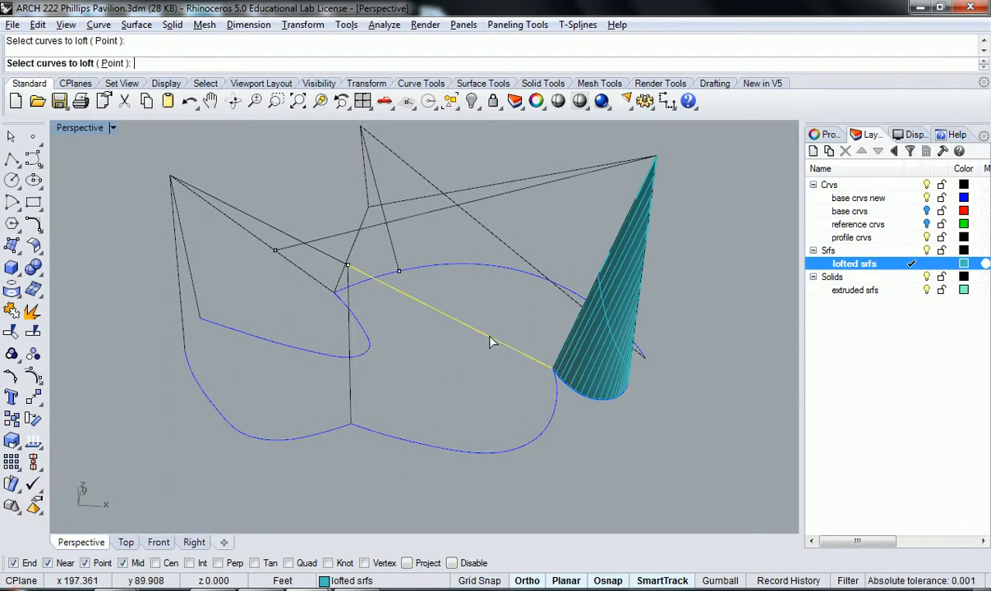
right_click_drag(495, 378, 515, 398)
right_click(431, 407)
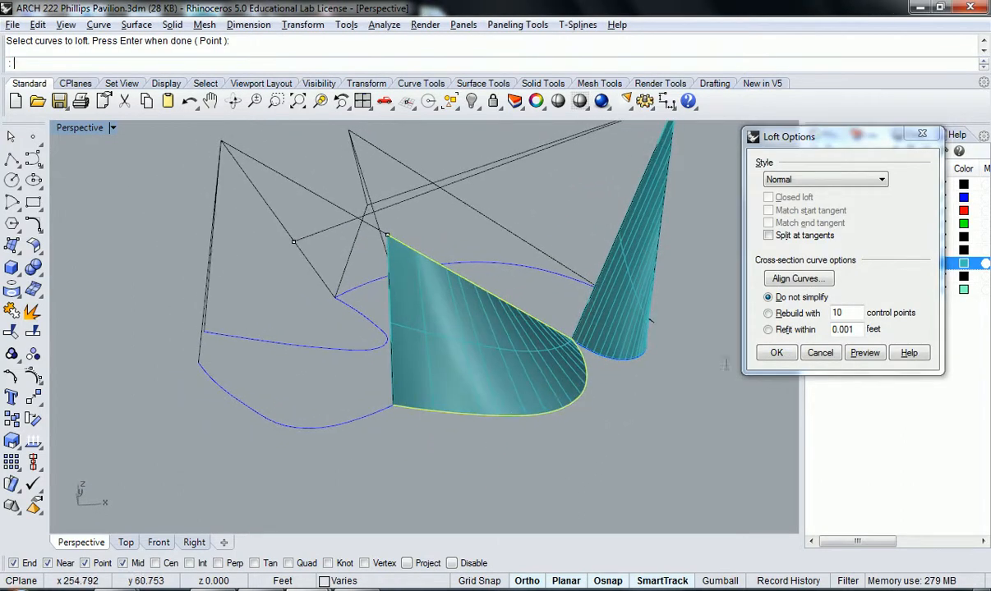
right_click_drag(565, 426, 646, 463)
left_click(776, 353)
Loft the upper half of the split profile line with the adjoining front base curve, using Normal style and Do not simplify.
right_click_drag(460, 395, 645, 374)
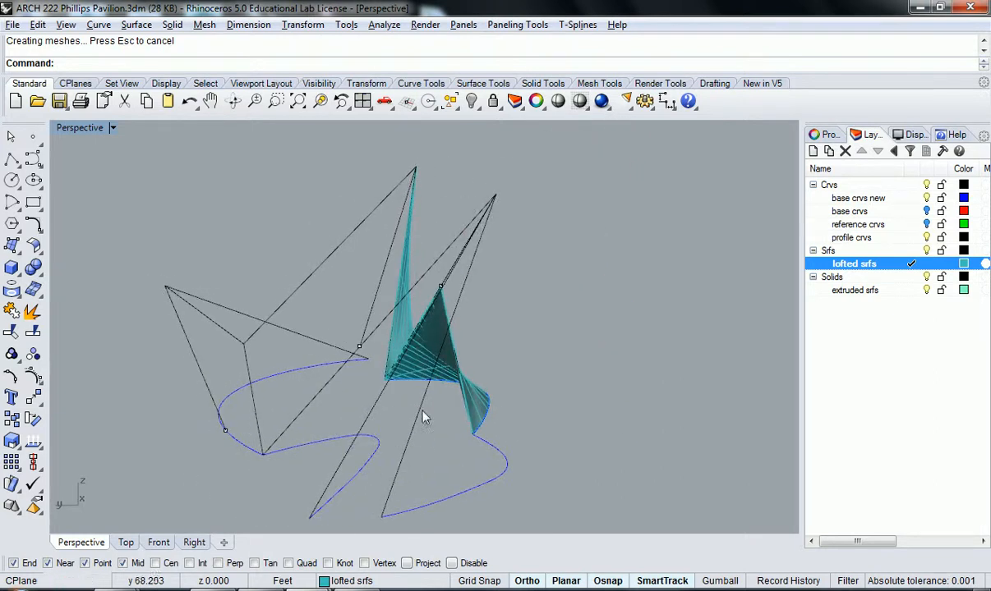
scroll(503, 416, "up", 6)
right_click_drag(519, 377, 519, 321)
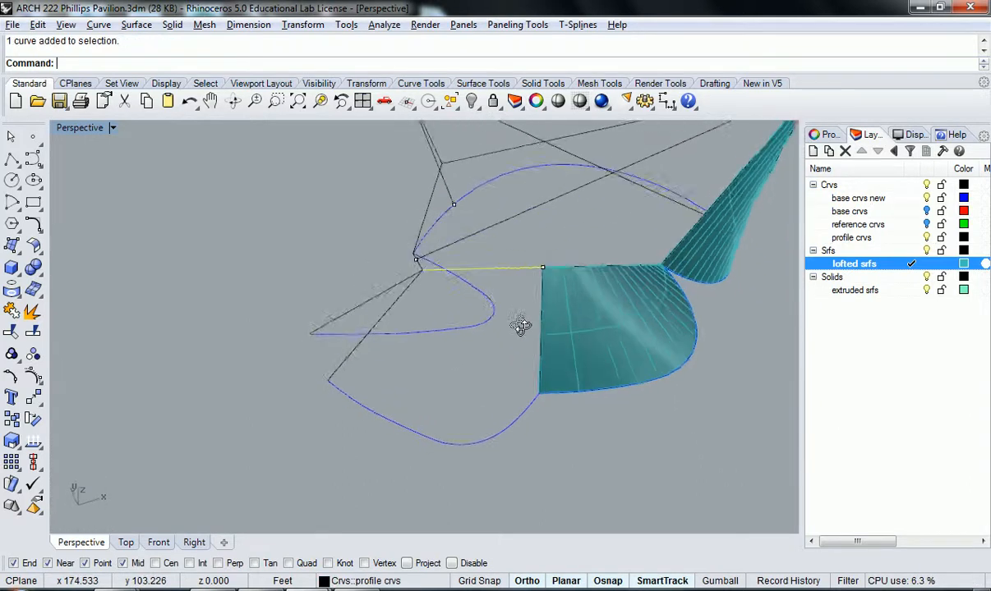
left_click(510, 427, "shift")
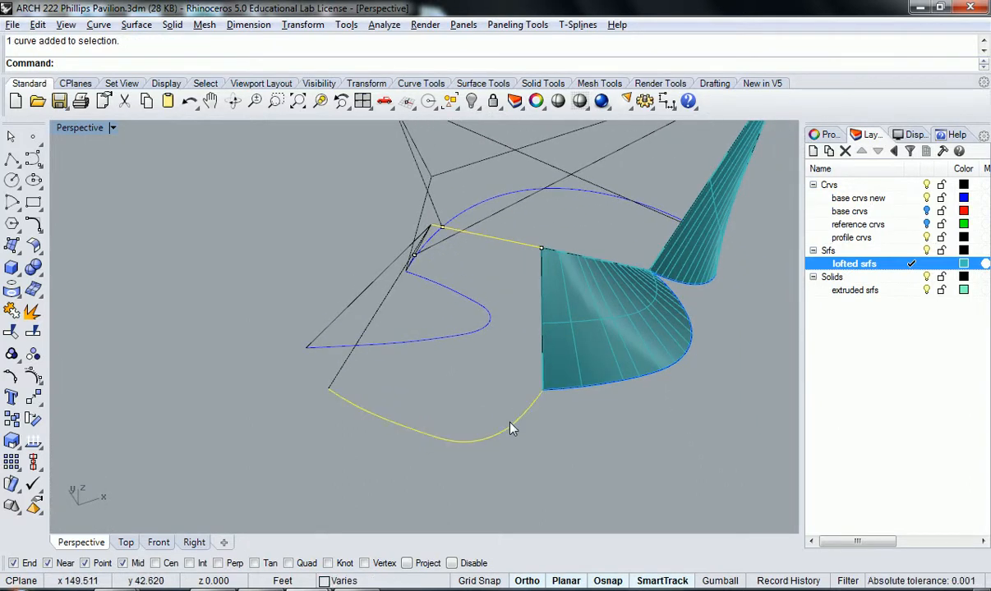
type("ft")
key("Return")
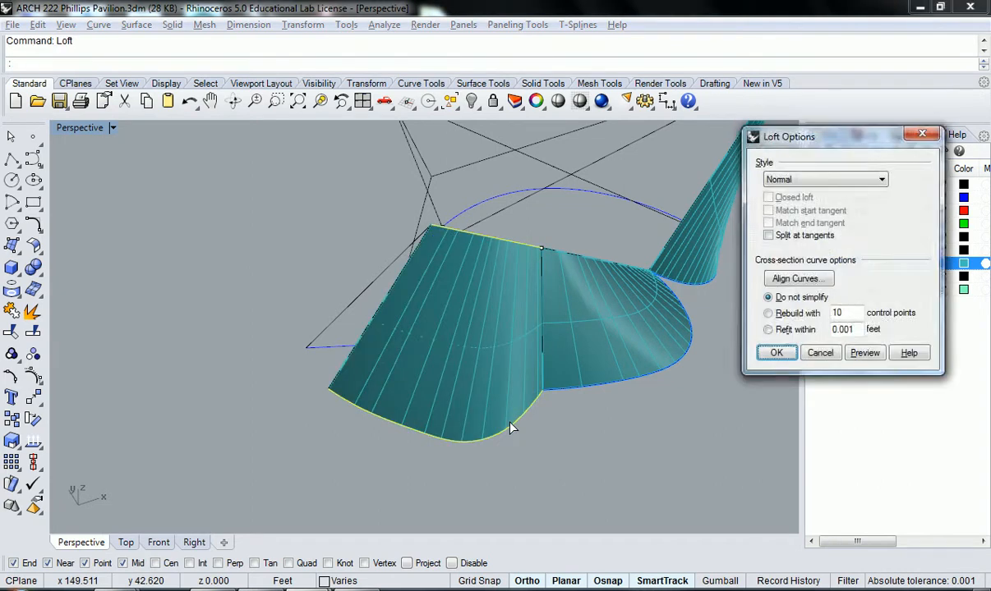
key("Return")
Hide the two lofted surfaces on either side of the support line.
right_click_drag(502, 417, 461, 324)
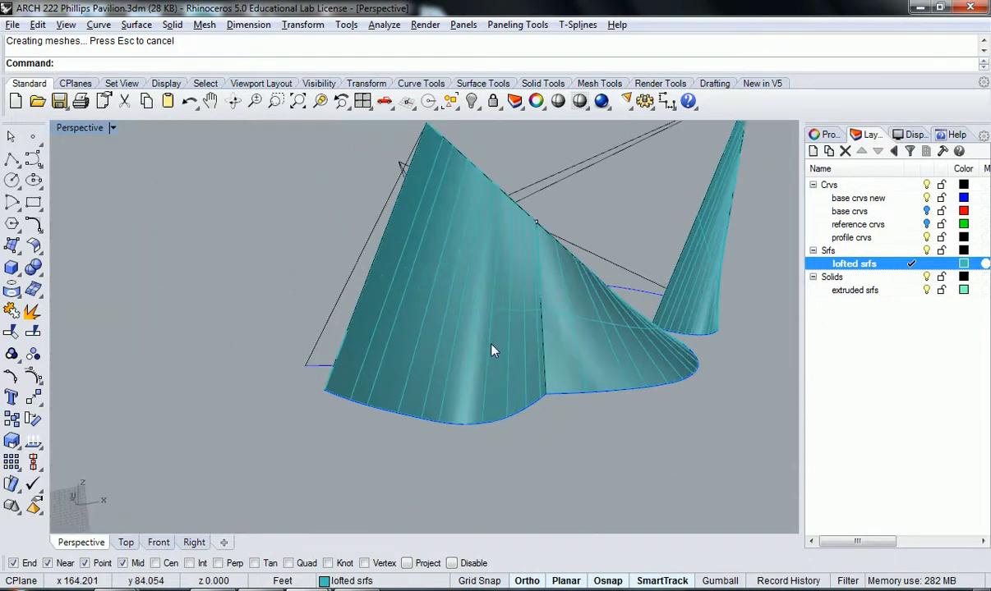
left_click(462, 324)
right_click_drag(519, 354, 525, 380)
key("ctrl+h")
left_click(592, 369)
key("ctrl+h")
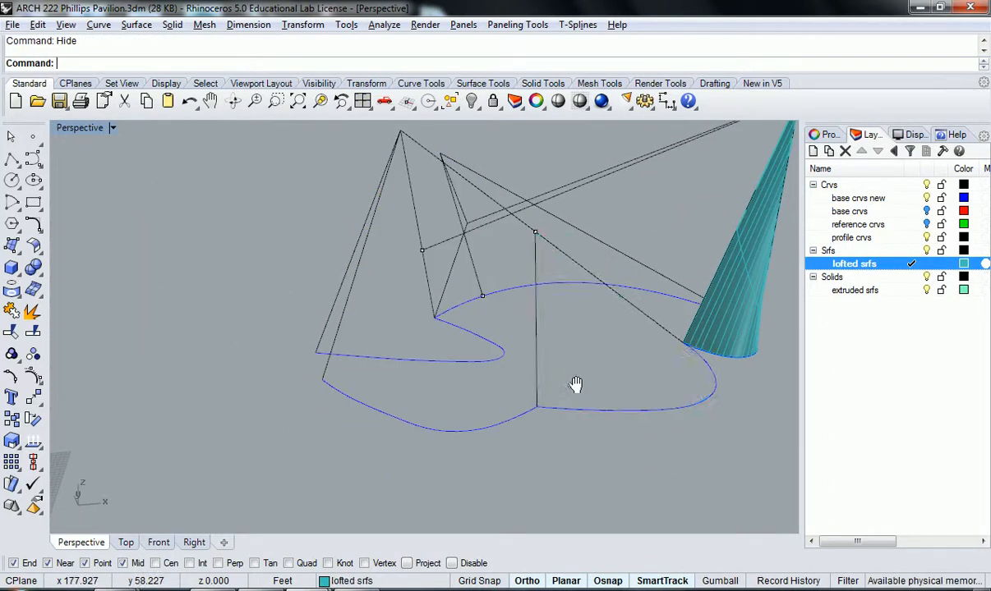
Try one continuous loft between the full sloped profile line and both front base curves.
right_click_drag(604, 391, 530, 409)
left_click(473, 422)
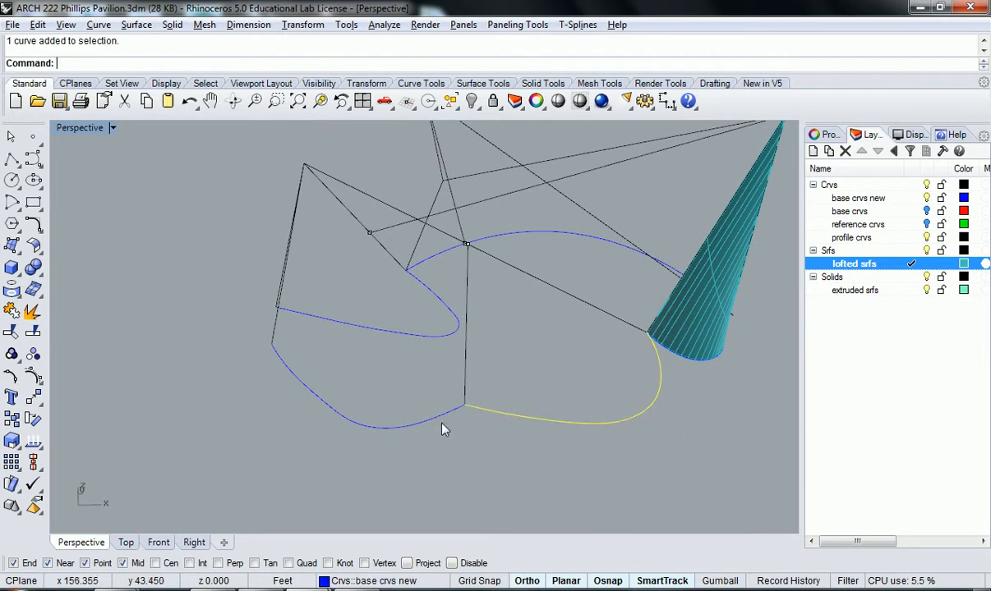
right_click_drag(511, 271, 483, 322)
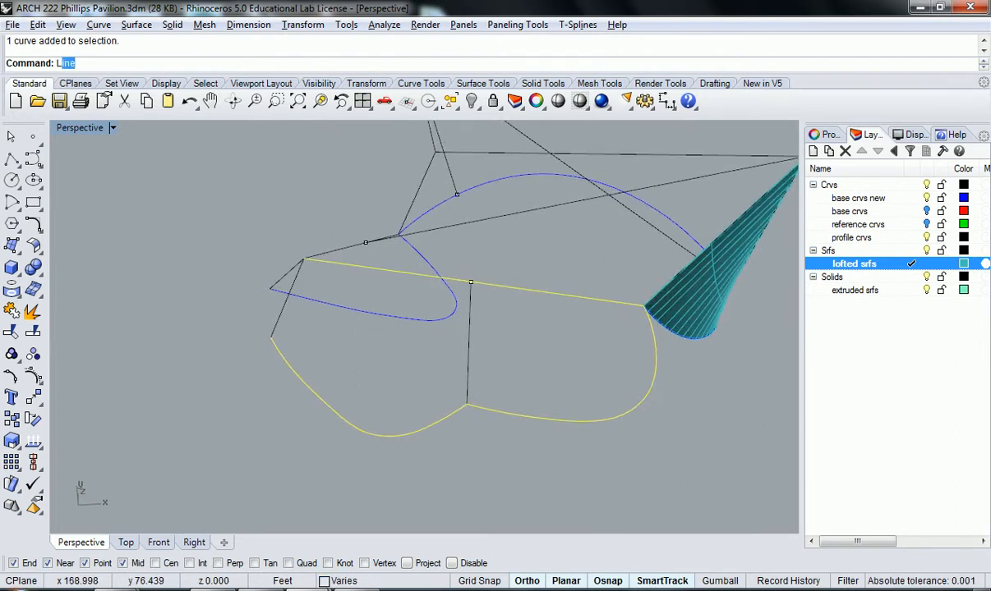
type("t")
key("Return")
key("Return")
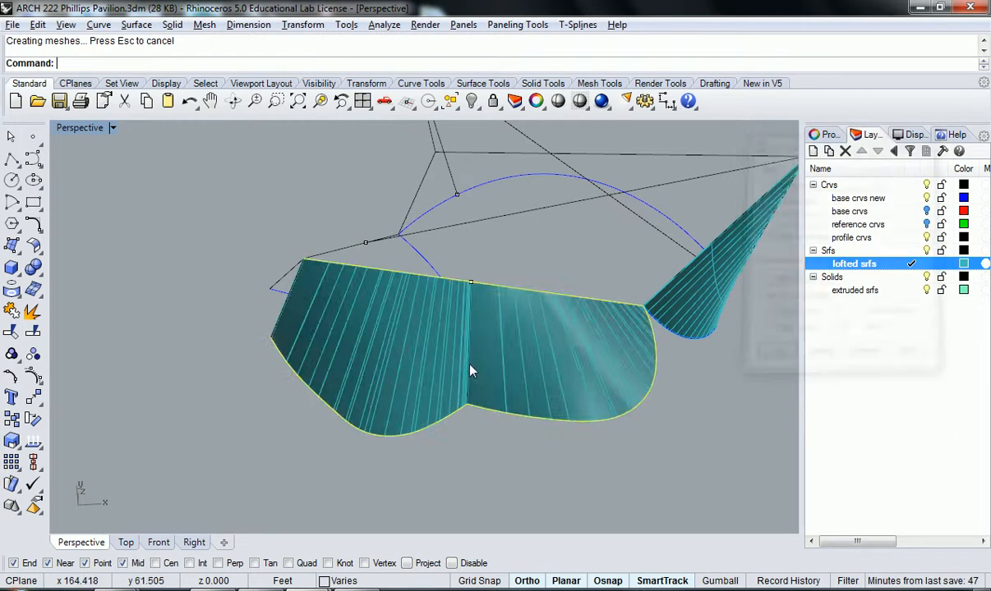
right_click_drag(476, 379, 506, 382)
left_click(380, 332)
key("Escape")
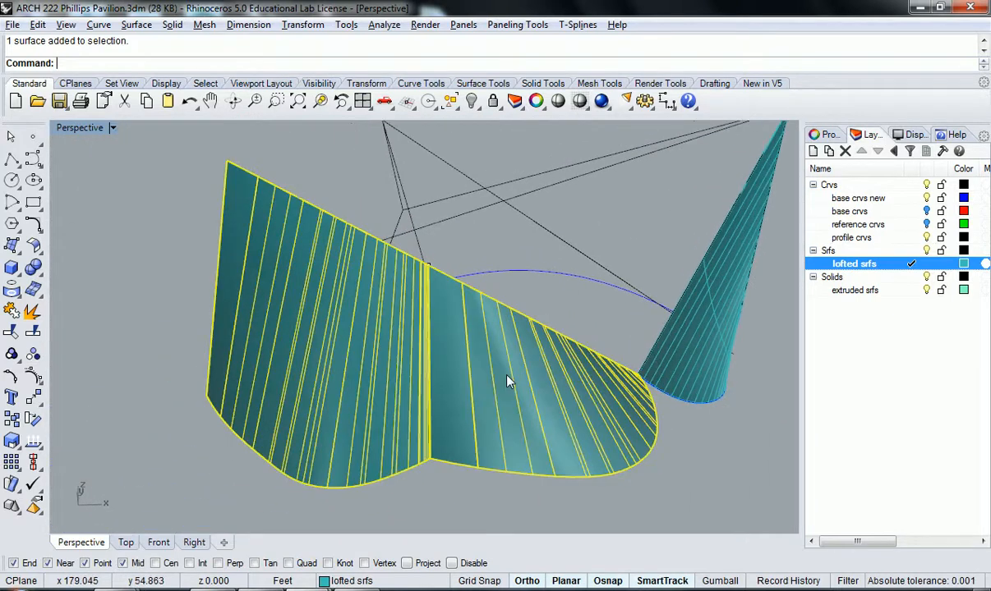
Delete the continuous loft and show the two hidden separate surfaces again.
key("Delete")
type("Show")
key("Return")
left_click(514, 387)
left_click(390, 400)
left_click(460, 390)
left_click(402, 394)
key("Escape")
Loft the S-shaped base curve with the profile line rising from its end to the peak, using Straight sections and Do not simplify.
right_click_drag(400, 420, 515, 392)
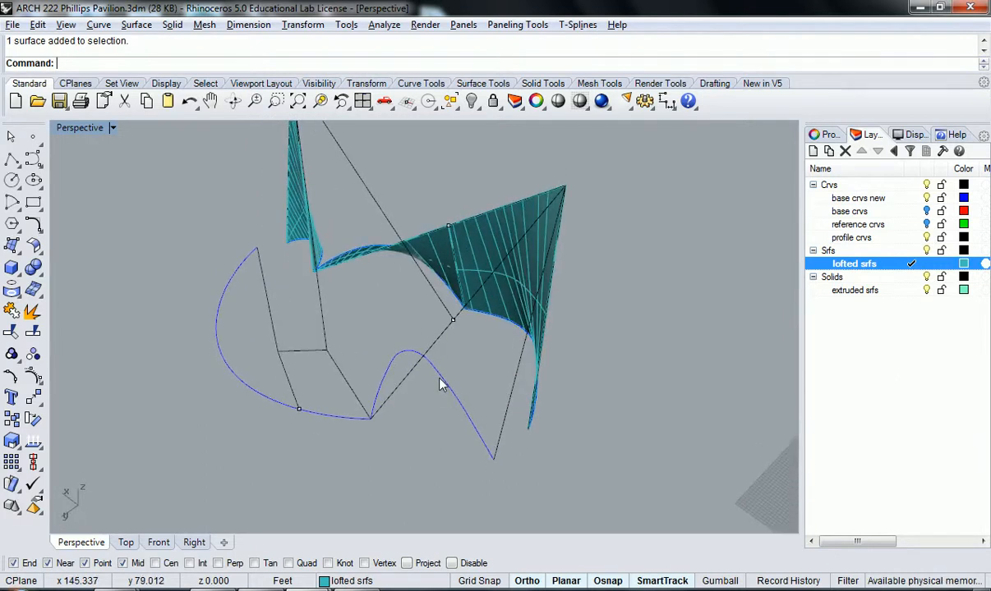
right_click_drag(479, 314, 565, 380)
type("Loft")
key("Return")
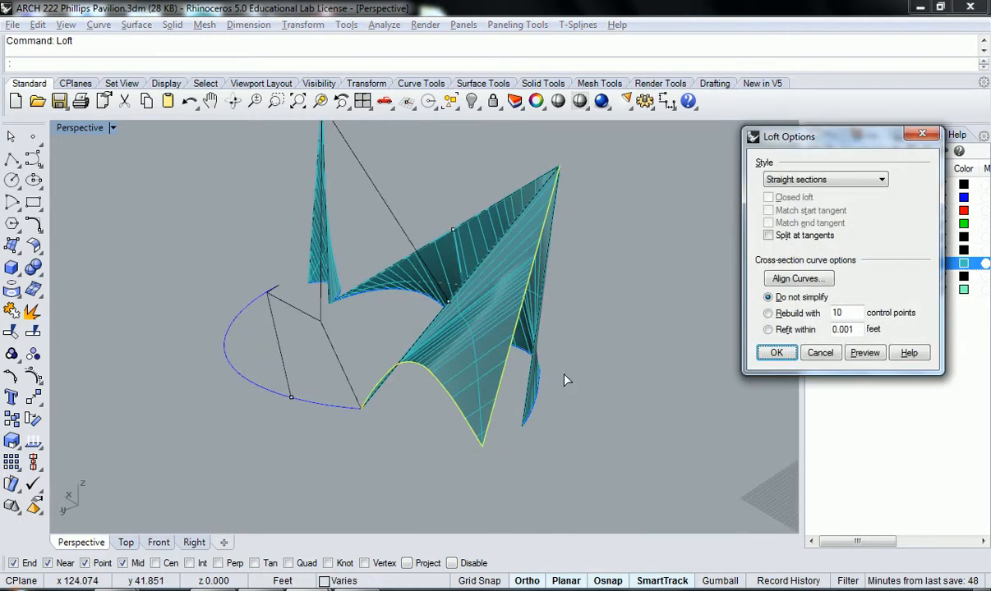
key("Return")
Loft the long base arc on the opposite side with the low sloped profile line rising from its end.
right_click_drag(457, 354, 388, 385)
scroll(400, 369, "up", 3)
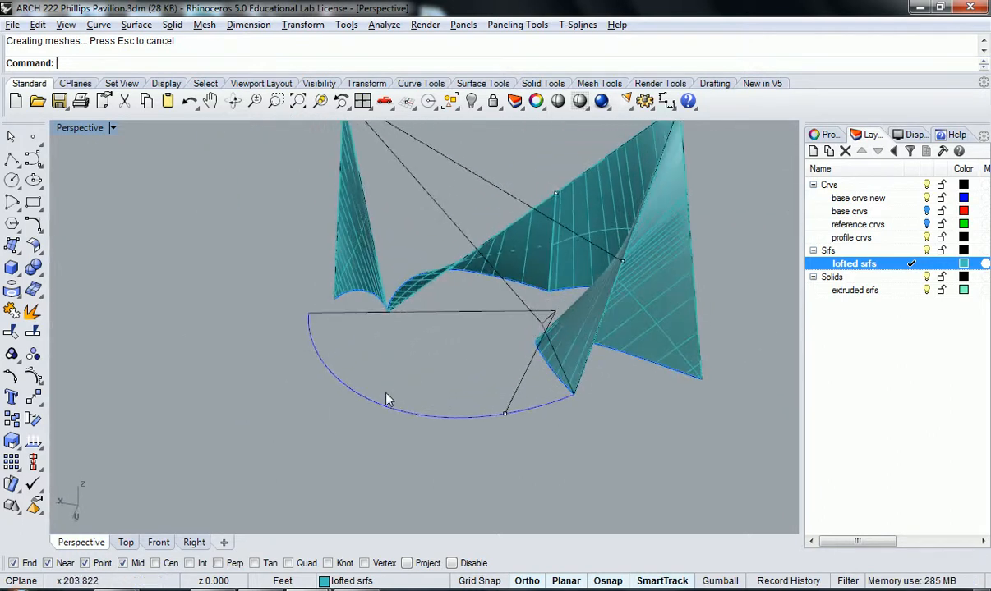
right_click_drag(436, 412, 407, 430)
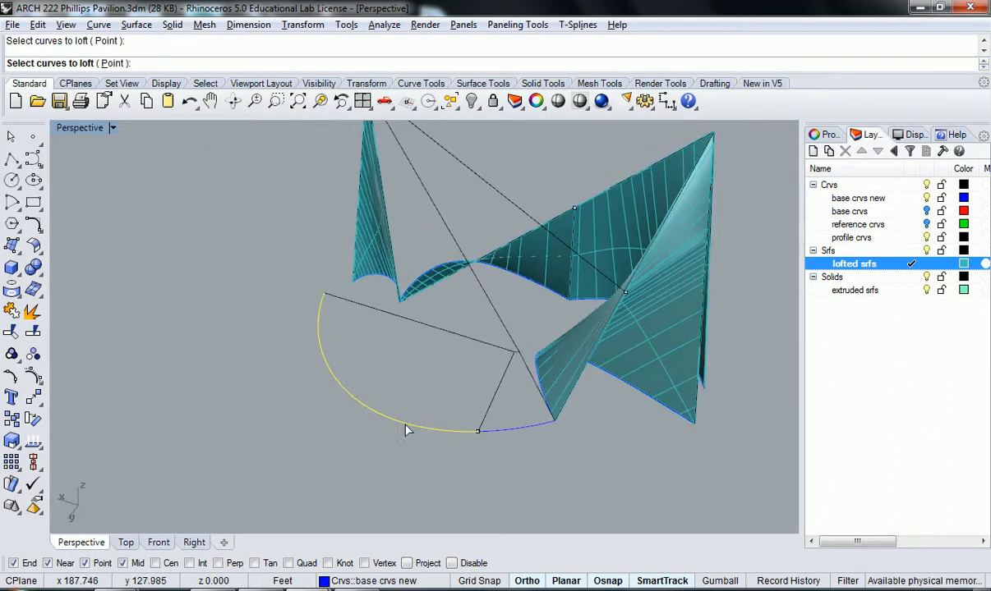
left_click(466, 339)
key("Return")
key("Return")
Loft the short adjoining base arc with the short profile segment above it.
right_click_drag(499, 434, 377, 408)
key("Return")
key("Return")
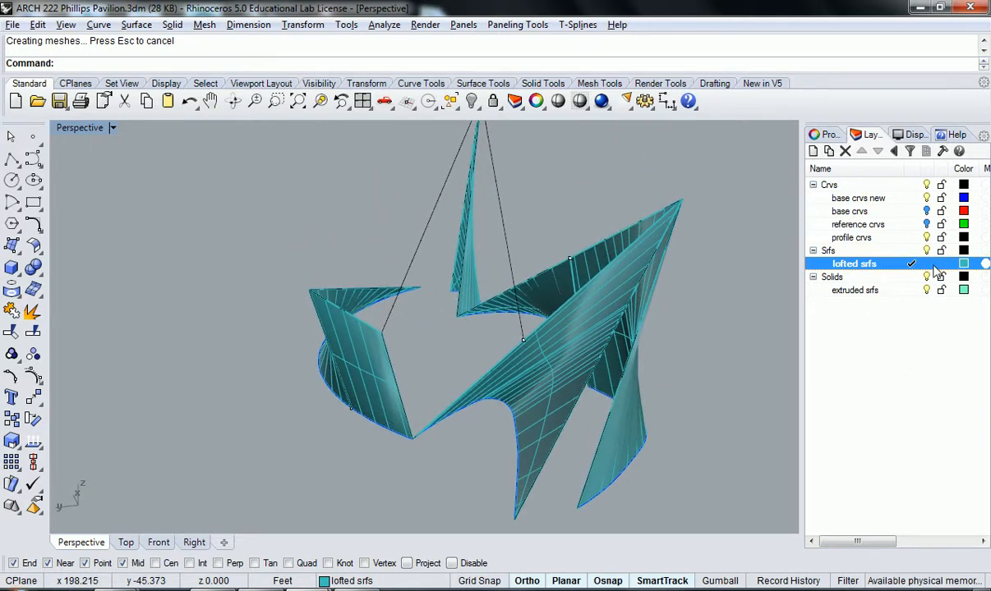
Hide the two lofted surfaces standing on the long and short base arcs to expose their profile curves.
mouse_move(444, 336)
right_mouse_down()
mouse_move(470, 349)
mouse_move(453, 354)
right_mouse_up()
right_click_drag(438, 302, 371, 425)
scroll(441, 318, "down", 4)
right_click_drag(439, 470, 454, 340)
right_click_drag(578, 355, 406, 381)
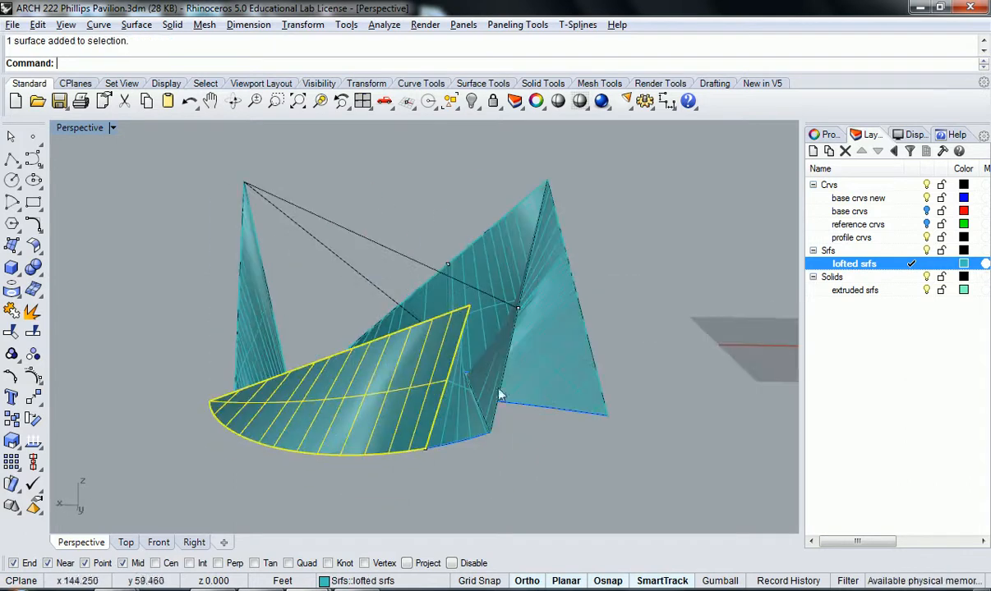
right_click_drag(483, 386, 301, 446)
right_click_drag(649, 402, 333, 405)
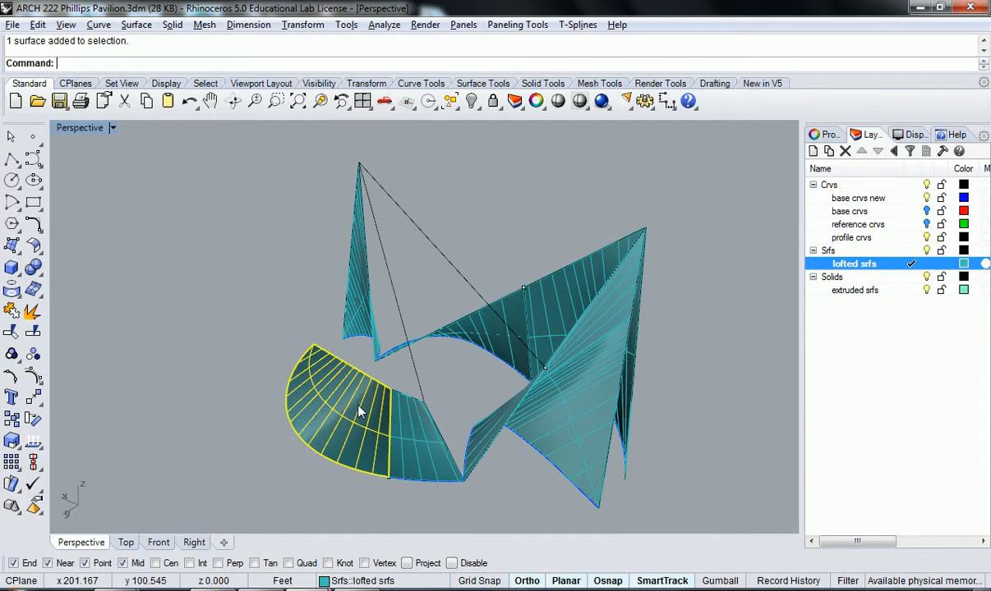
key("ctrl+h")
Loft the low sloped profile line with the line descending from the cone's peak, and show the two hidden surfaces.
right_click_drag(419, 428, 372, 410)
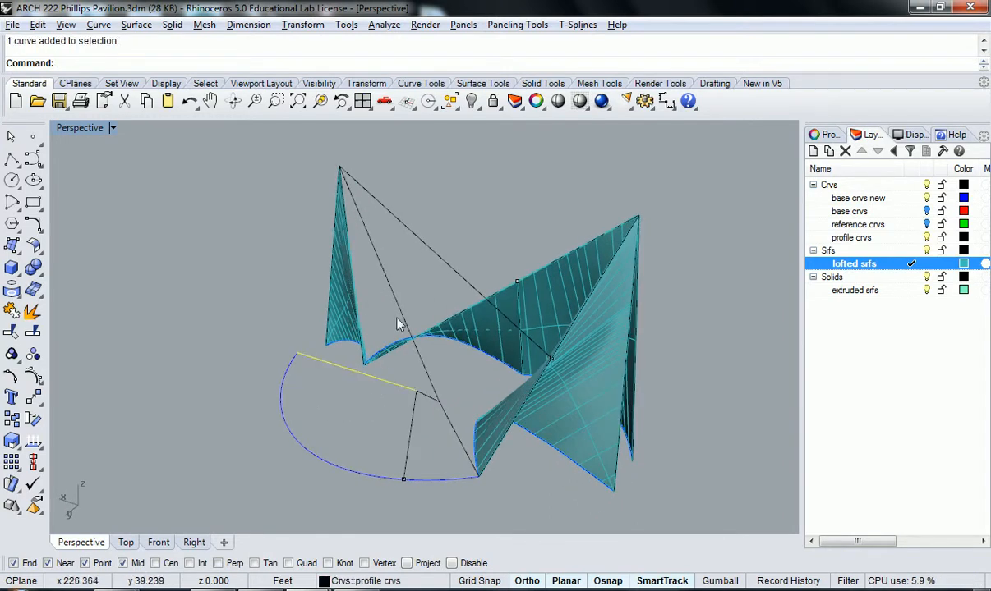
right_click_drag(396, 288, 357, 329)
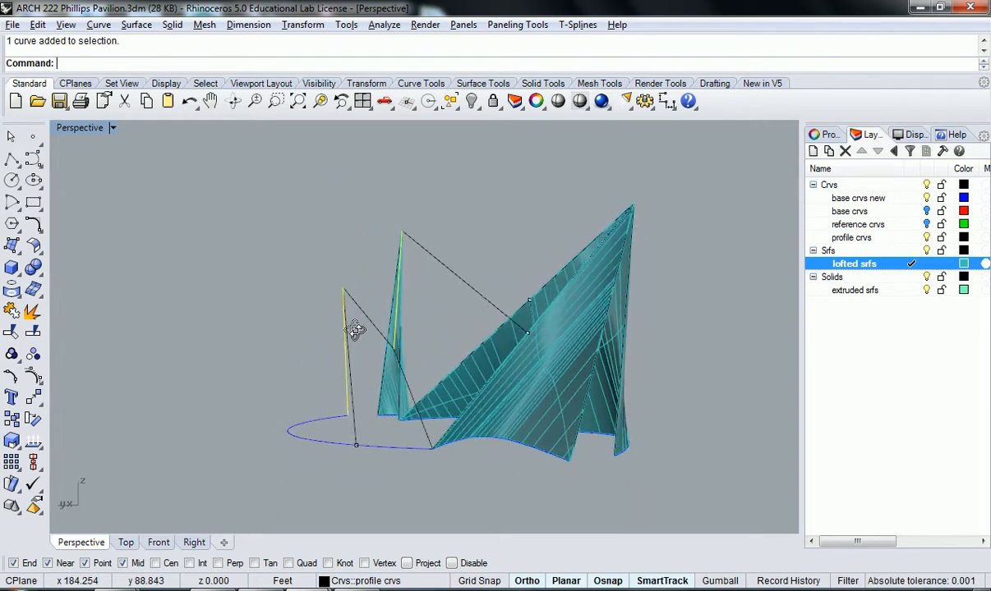
right_click_drag(338, 389, 339, 365)
type("loft")
key("Return")
key("Return")
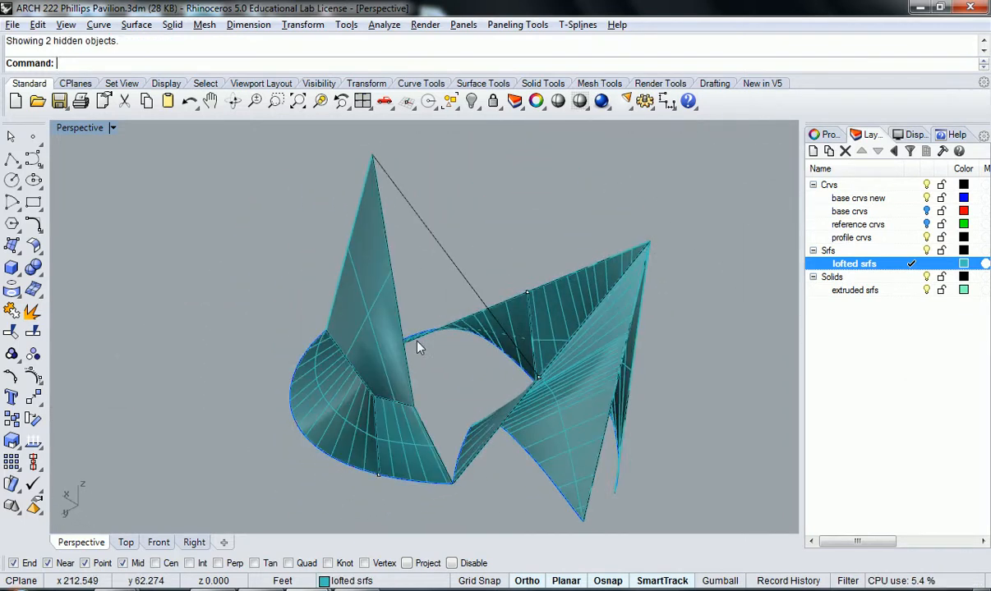
Hide the new surface between the low profile line and the cone's peak.
right_click_drag(427, 342, 483, 421)
right_click_drag(511, 404, 199, 350)
left_click(456, 365)
right_click_drag(456, 365, 342, 371)
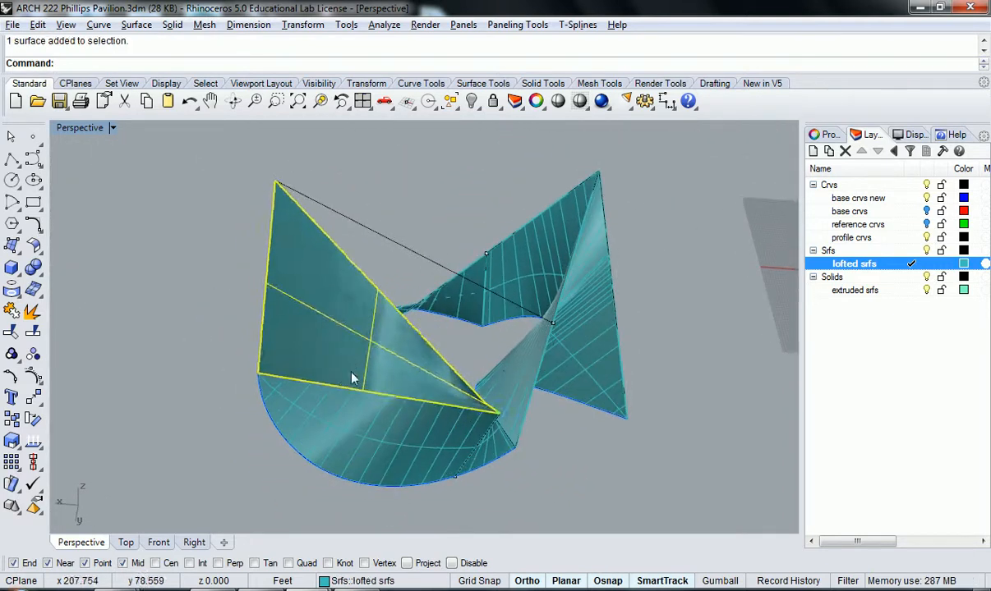
key("ctrl+h")
Try a loft between the two sloped lines descending from the cone's peak, and undo it.
right_click_drag(475, 349, 395, 306)
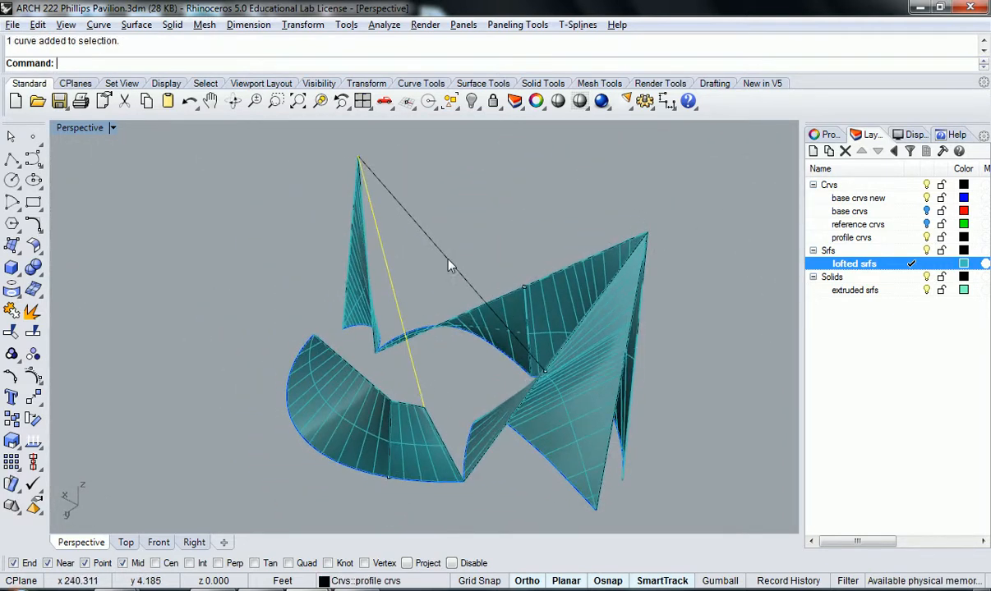
right_click_drag(489, 320, 426, 259)
type("loft")
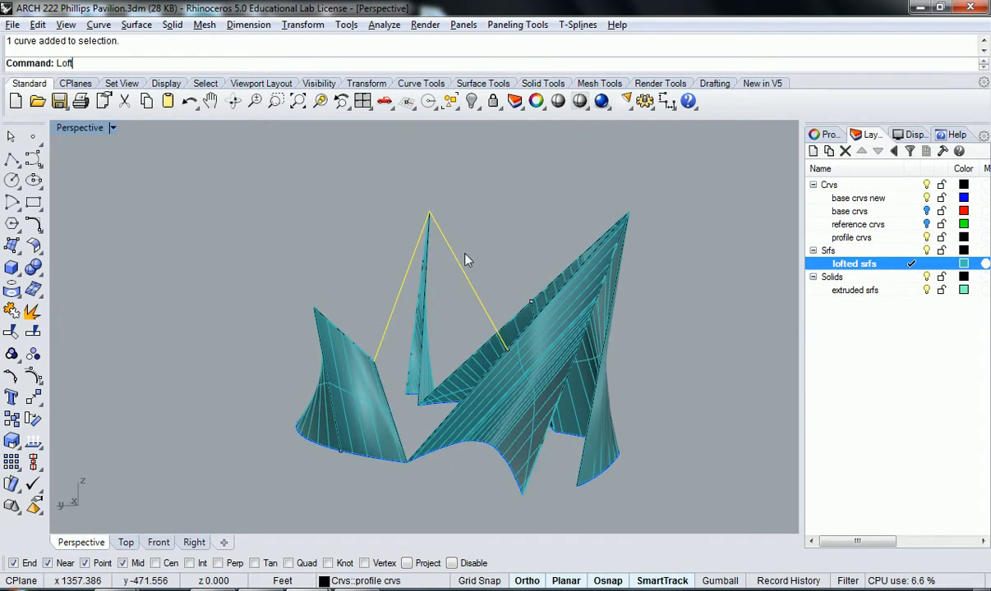
key("Return")
key("Return")
right_click_drag(458, 351, 435, 353)
key("ctrl+z")
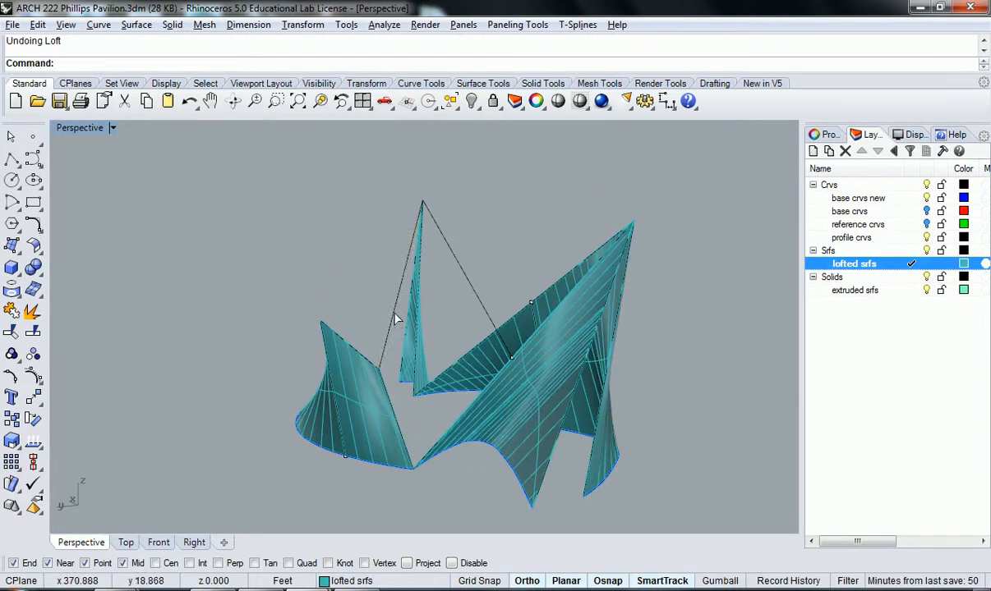
Hide the lofted surface above the S-shaped base curve to expose its edge line.
left_click(393, 320)
mouse_move(386, 306)
right_mouse_down()
mouse_move(390, 289)
mouse_move(386, 308)
right_mouse_up()
left_click(499, 407)
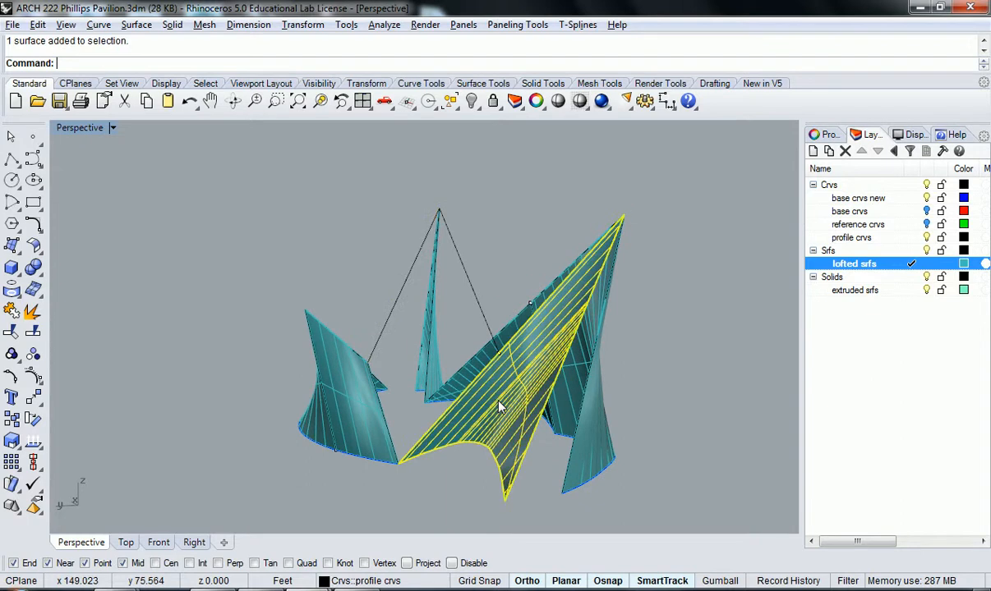
key("ctrl+h")
Loft between the two split sloped line segments beside the low cone's edge with straight sections, and show the hidden surfaces.
right_click_drag(475, 405, 374, 296)
left_click(442, 414)
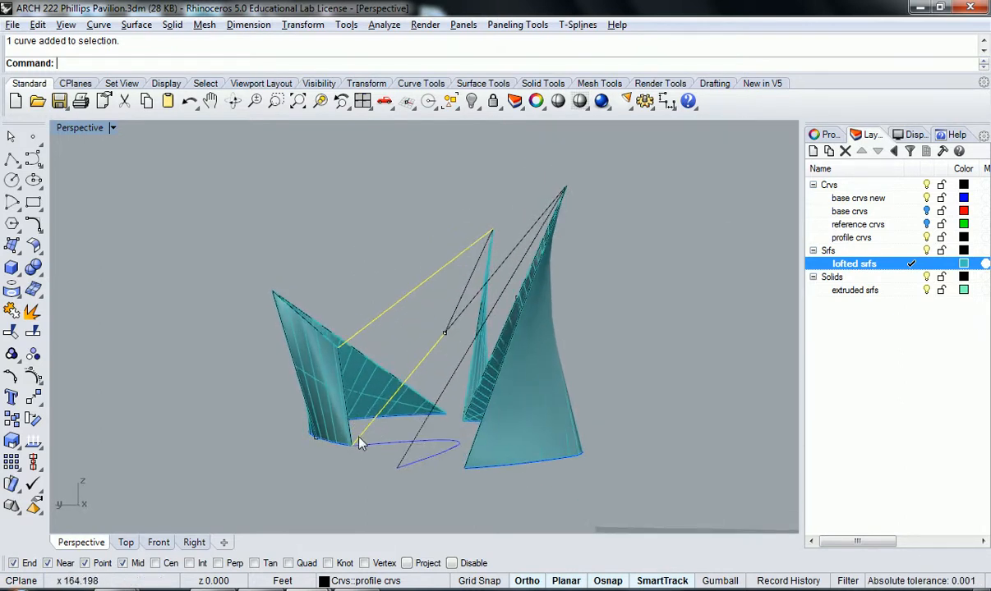
right_click_drag(342, 355, 458, 355)
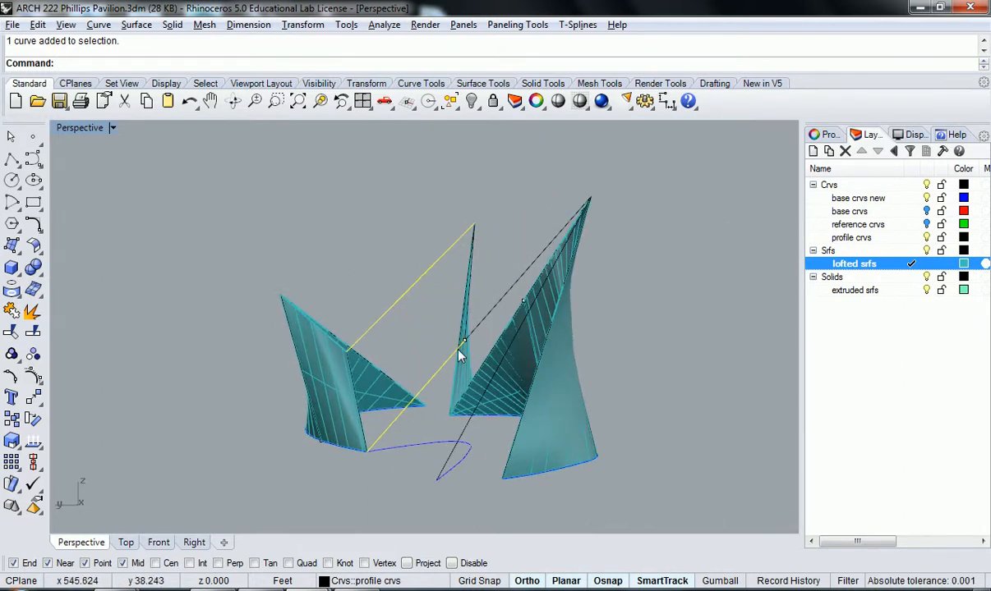
type("t")
key("Return")
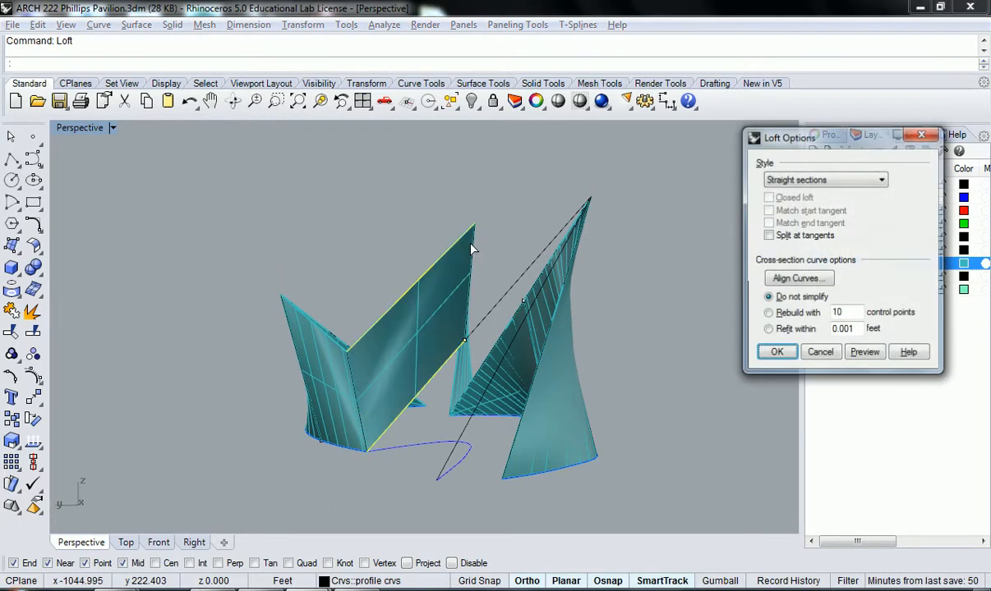
key("Return")
right_click_drag(421, 346, 454, 343)
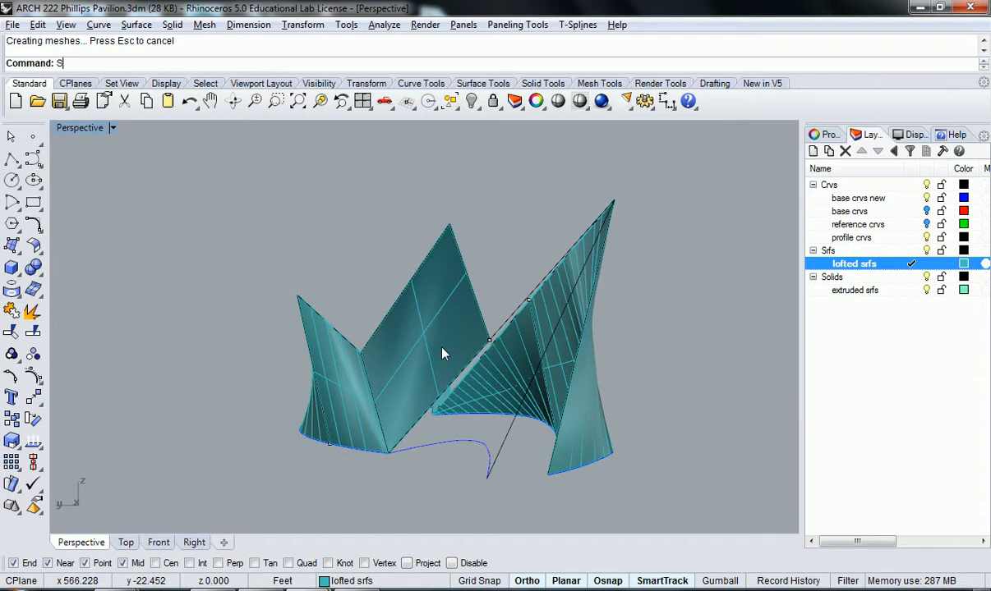
key("Return")
Try hiding two of the curved wall surfaces one after the other, and undo both hides.
right_click_drag(441, 400, 343, 370)
scroll(365, 361, "up", 3)
left_click(397, 413)
right_click_drag(397, 410, 405, 406)
key("ctrl+h")
left_click(302, 393)
key("ctrl+h")
right_click_drag(302, 393, 337, 403)
key("ctrl+z")
key("ctrl+z")
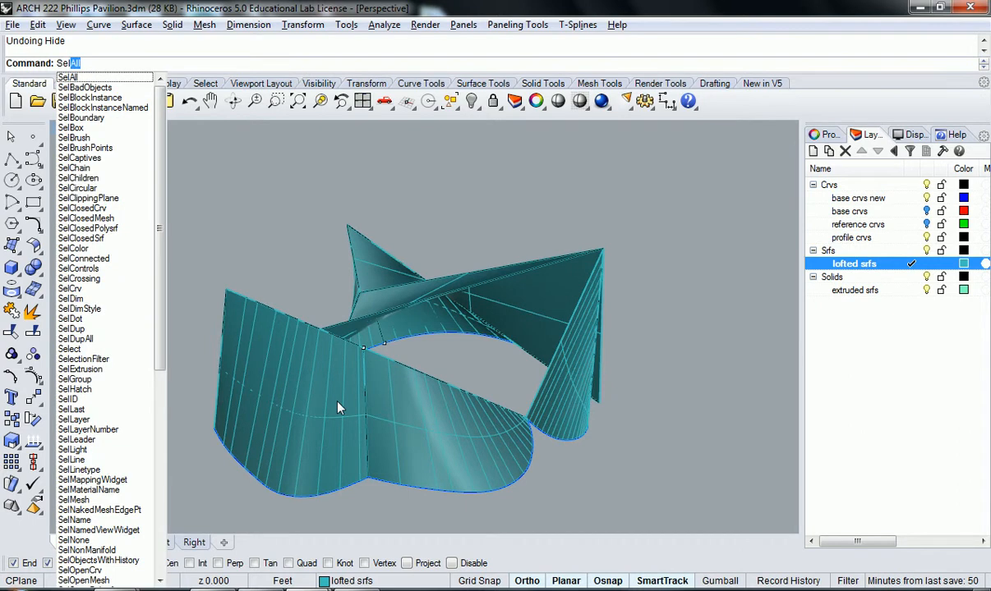
Select all surfaces with SelSrf and hide them, leaving only the base curves and profile lines.
type("Srf")
key("Return")
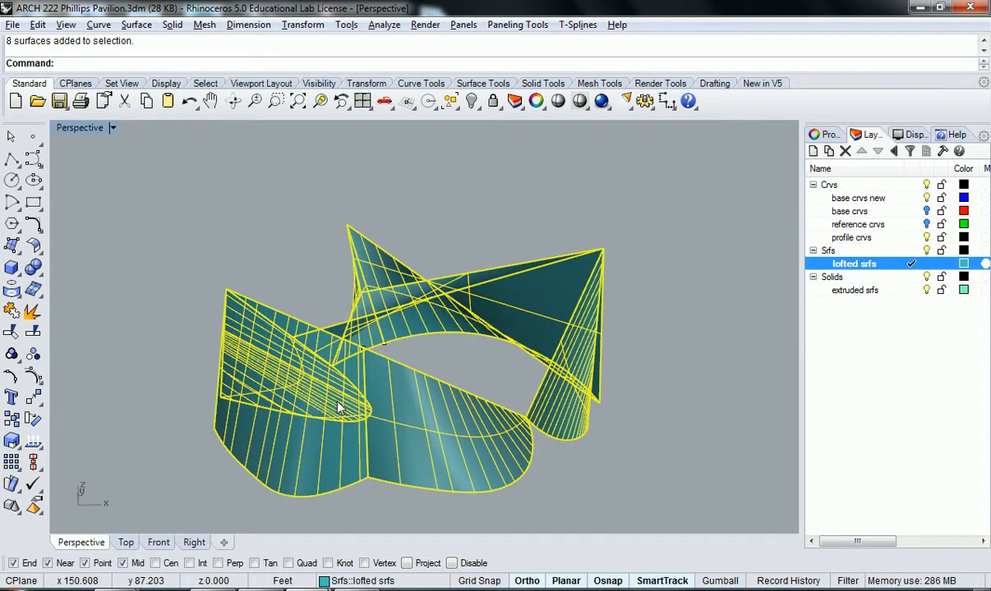
key("Return")
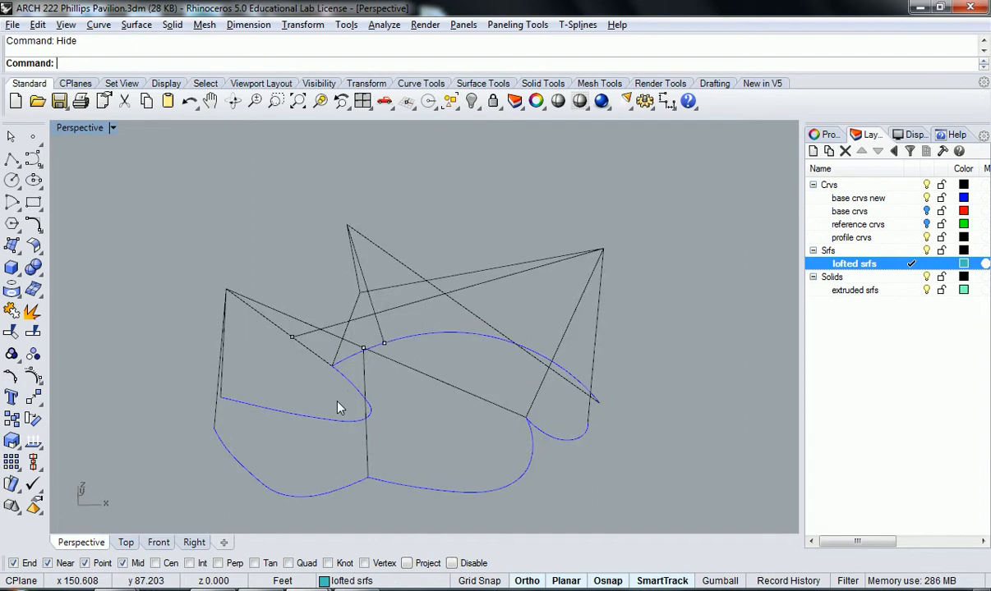
Try a loft between the long line descending from the tall peak and the two collinear split segments, and undo it.
right_click_drag(349, 371, 472, 378)
left_click(429, 358)
left_click(435, 415)
left_click(457, 310)
left_click(473, 377, "shift")
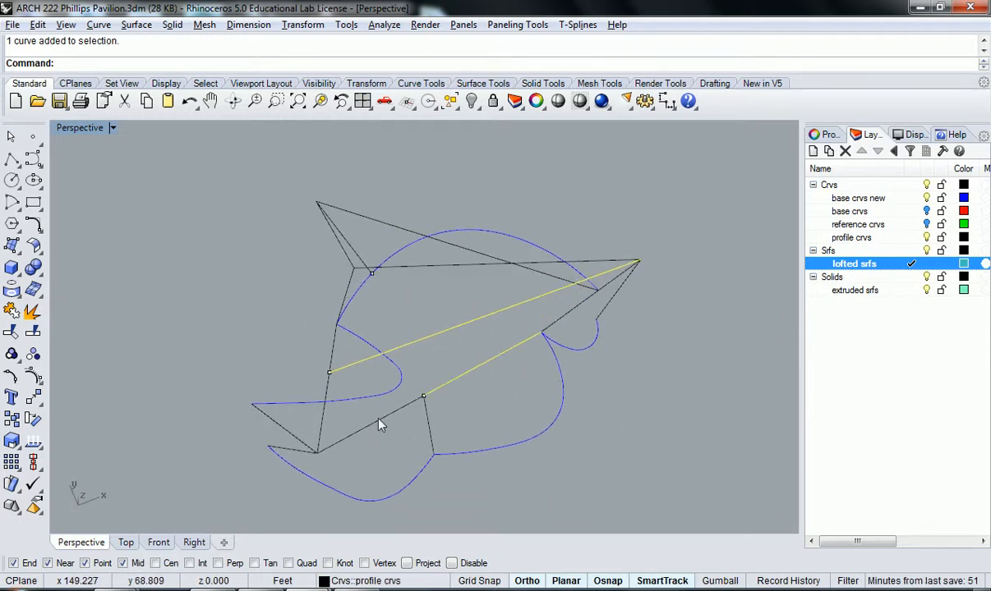
right_click_drag(415, 426, 480, 404)
type("Loft")
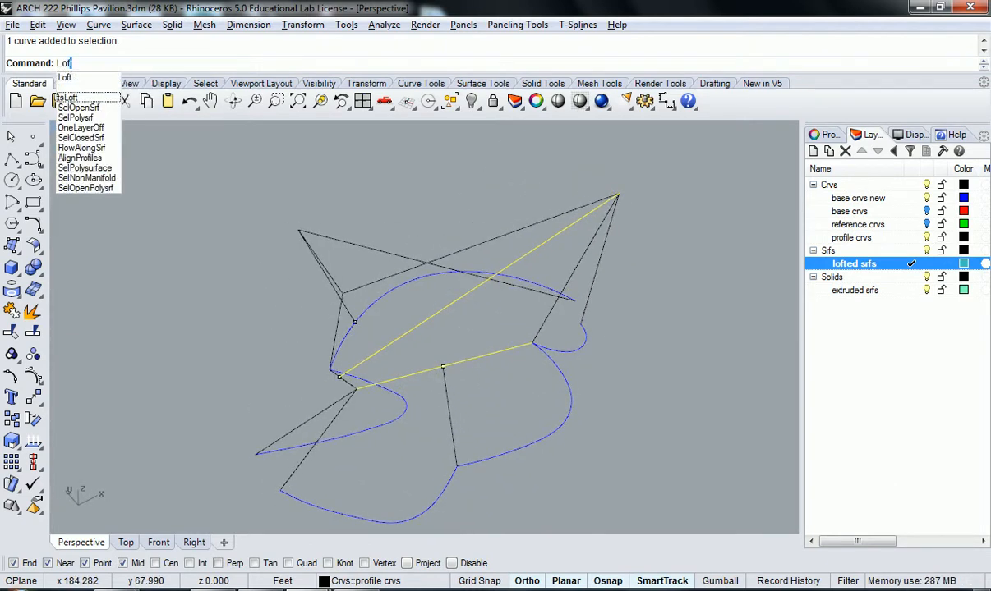
key("Return")
key("Return")
mouse_move(409, 380)
right_mouse_down()
mouse_move(457, 316)
mouse_move(404, 259)
mouse_move(300, 230)
mouse_move(236, 232)
mouse_move(186, 278)
mouse_move(221, 290)
mouse_move(614, 268)
mouse_move(338, 298)
mouse_move(363, 327)
mouse_move(364, 365)
mouse_move(422, 387)
right_mouse_up()
key("ctrl+z")
Join the two collinear split segments of the long sloped profile line into one curve.
left_click(340, 341, "shift")
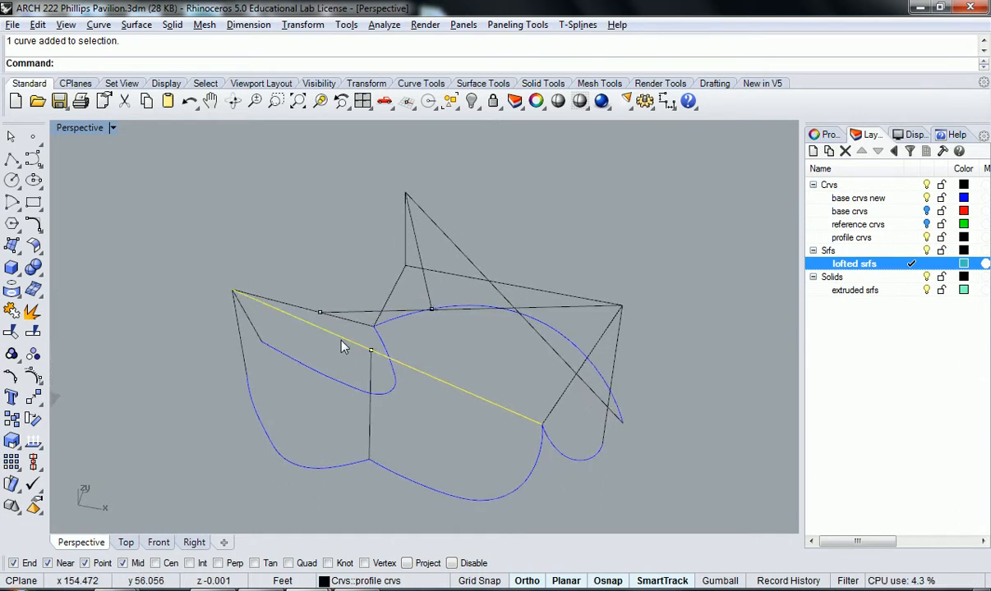
left_click(348, 339)
left_click(425, 374, "shift")
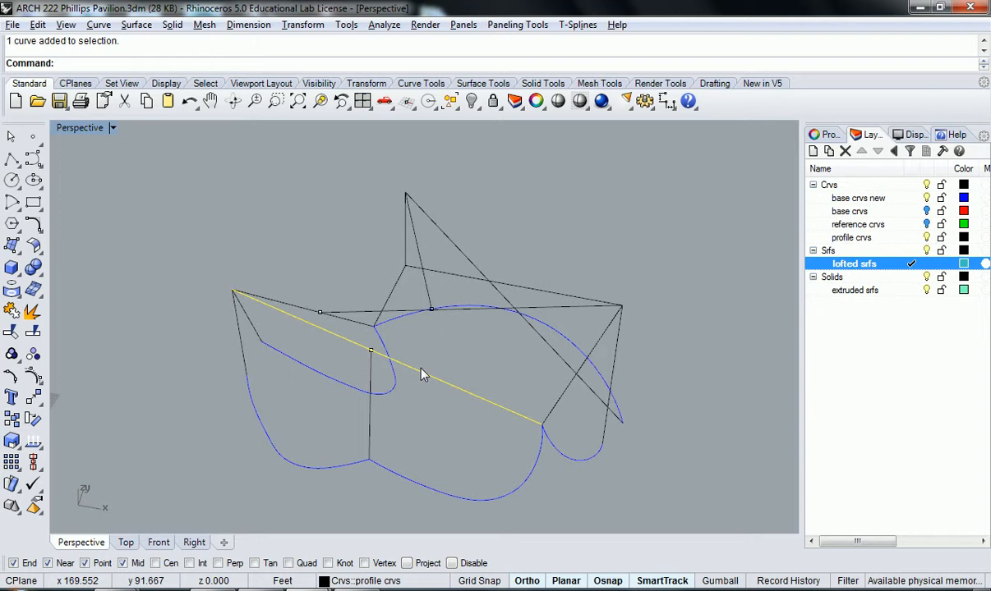
key("Return")
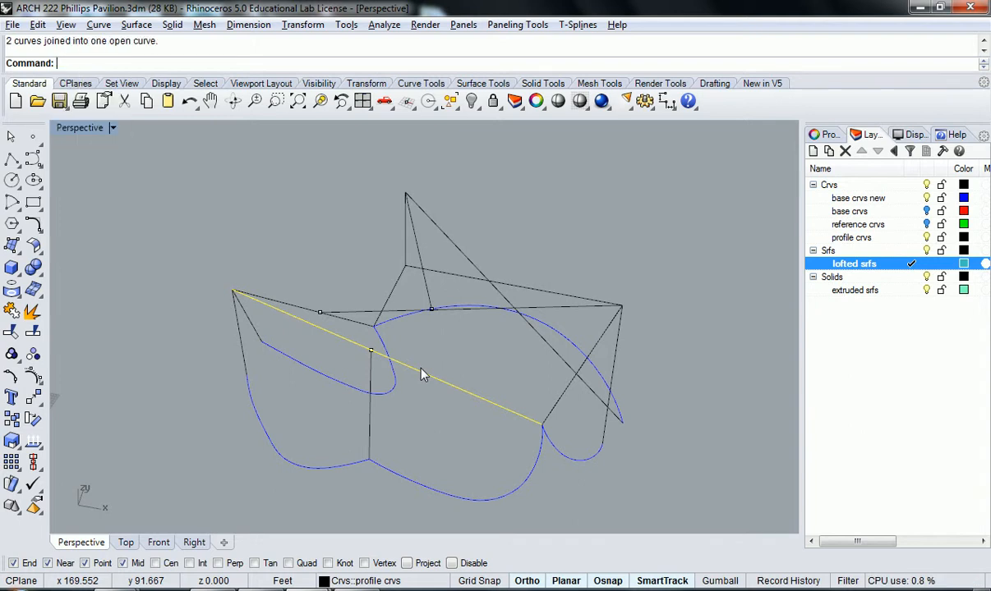
Loft the joined profile line with the long line descending from the tall peak using straight sections, and show the hidden surfaces.
right_click_drag(421, 376, 434, 346)
left_click(431, 319)
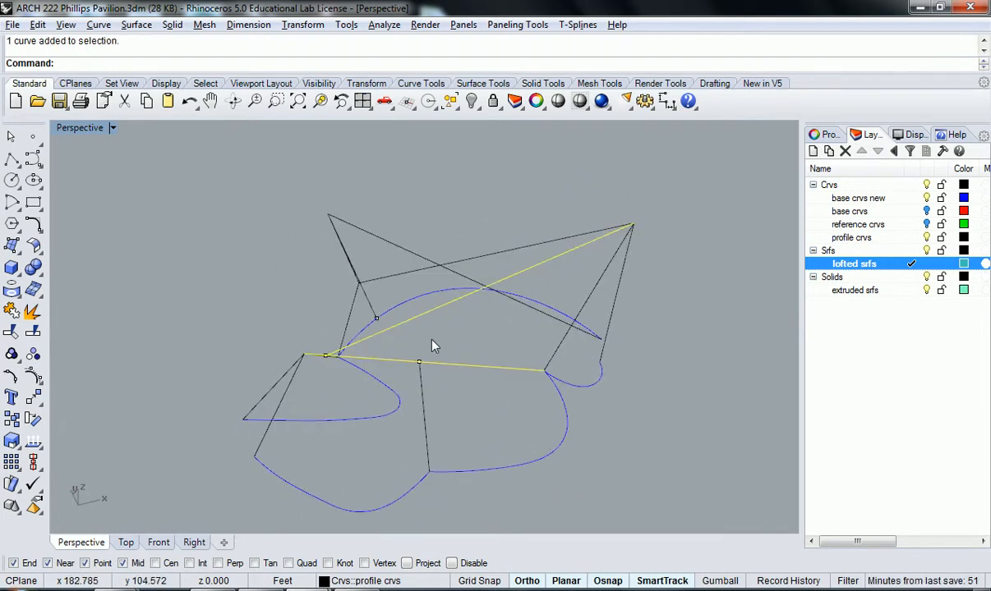
key("Return")
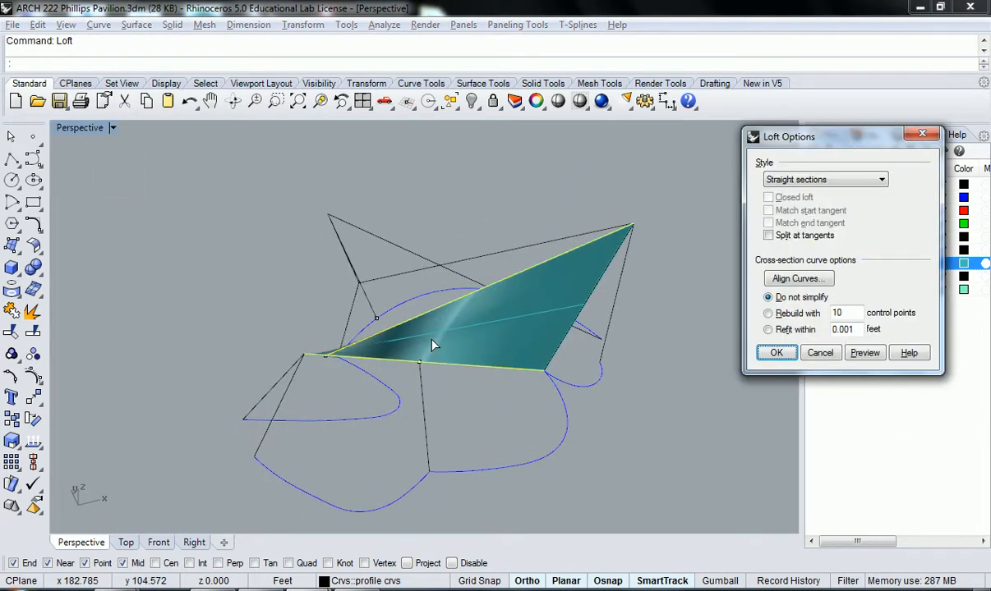
key("Return")
right_click_drag(332, 375, 210, 345)
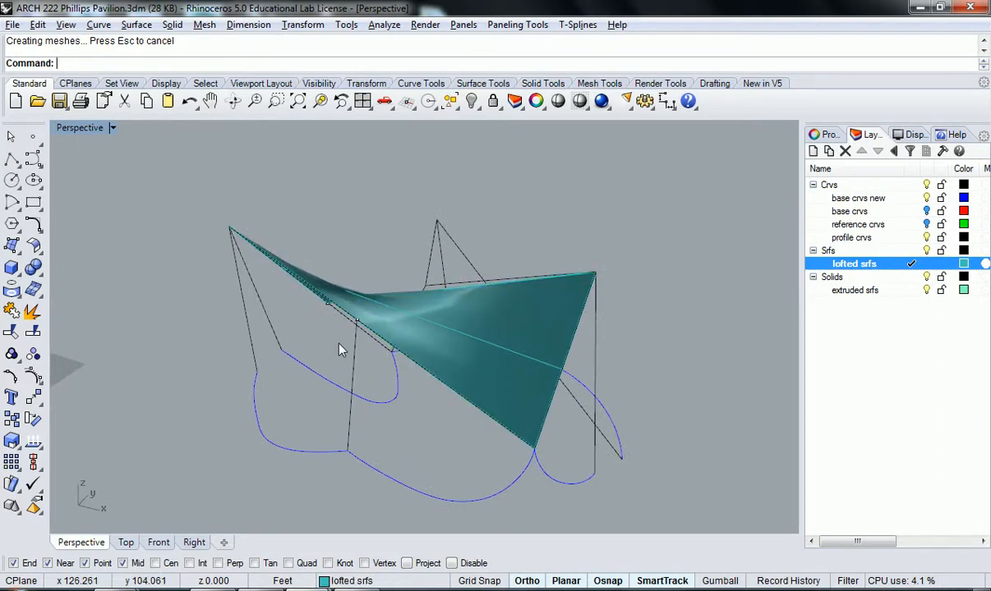
key("Return")
right_click_drag(391, 355, 280, 397)
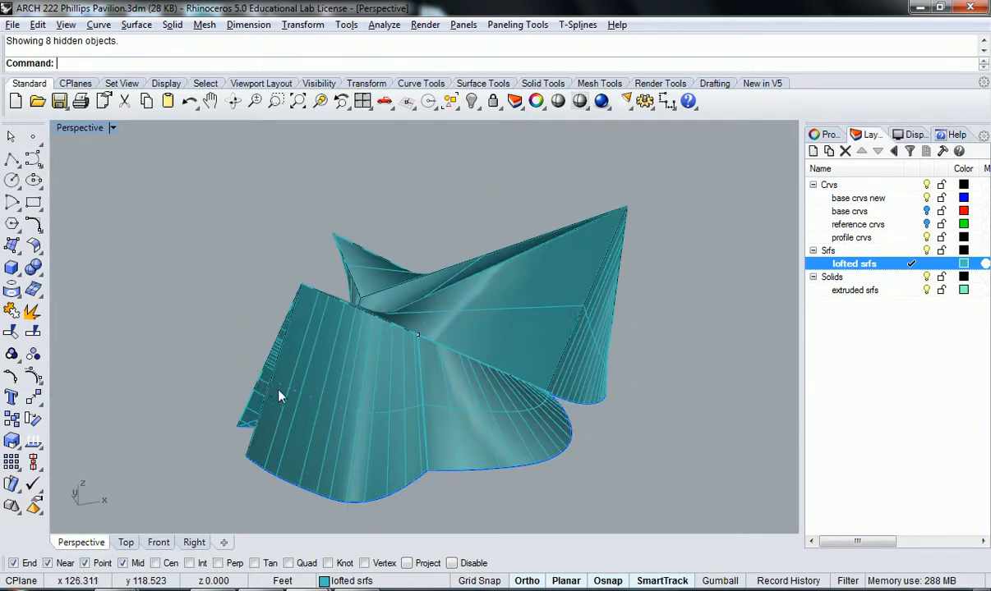
Set the Perspective viewport to Rendered display, inspect the pavilion from several sides, and dismiss the endpoint protection notification.
left_click(82, 128)
left_click(159, 137)
right_click_drag(158, 137, 435, 483)
right_click_drag(400, 428, 424, 442)
right_click_drag(301, 437, 342, 429)
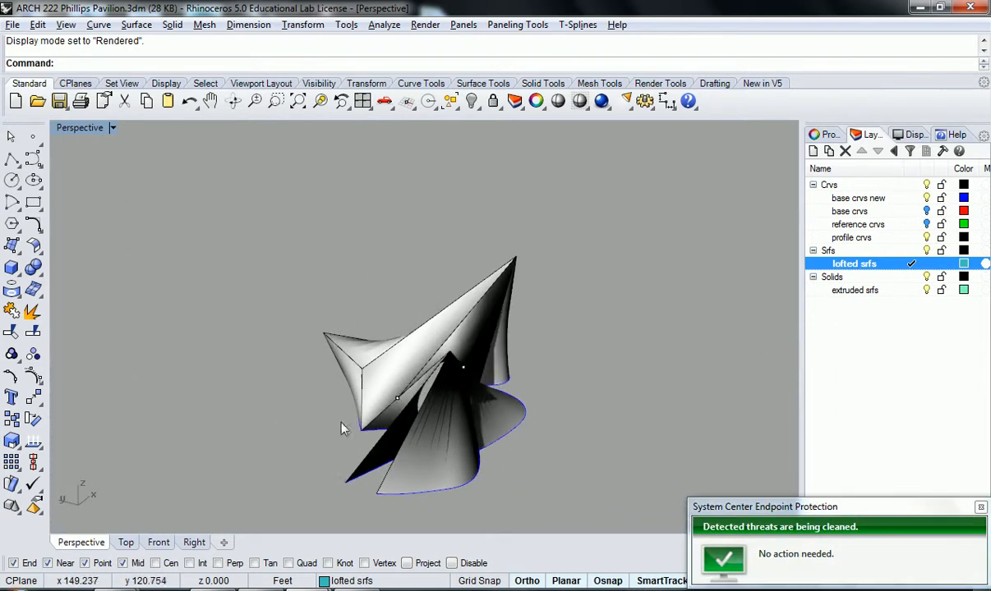
left_click(980, 510)
right_click_drag(230, 468, 392, 408)
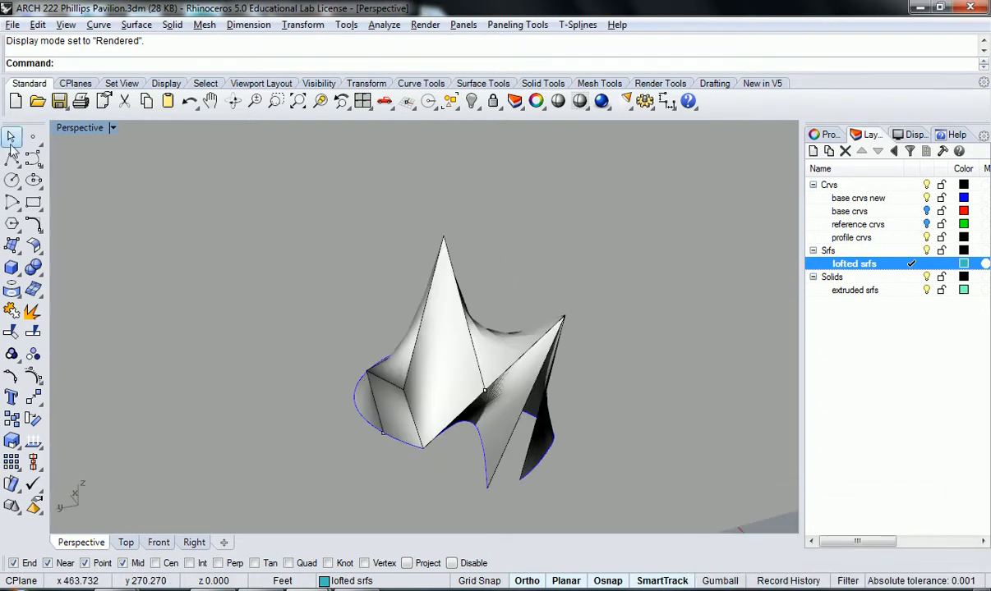
Return to the default four-viewport layout with the model zoomed to its extents.
double_click(82, 128)
right_click(451, 132)
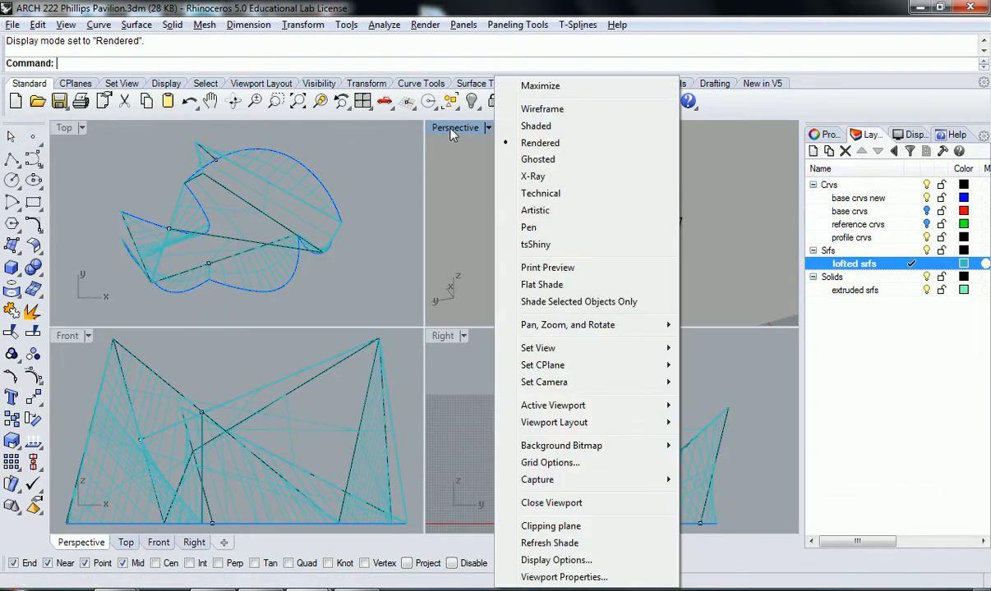
right_click(362, 100)
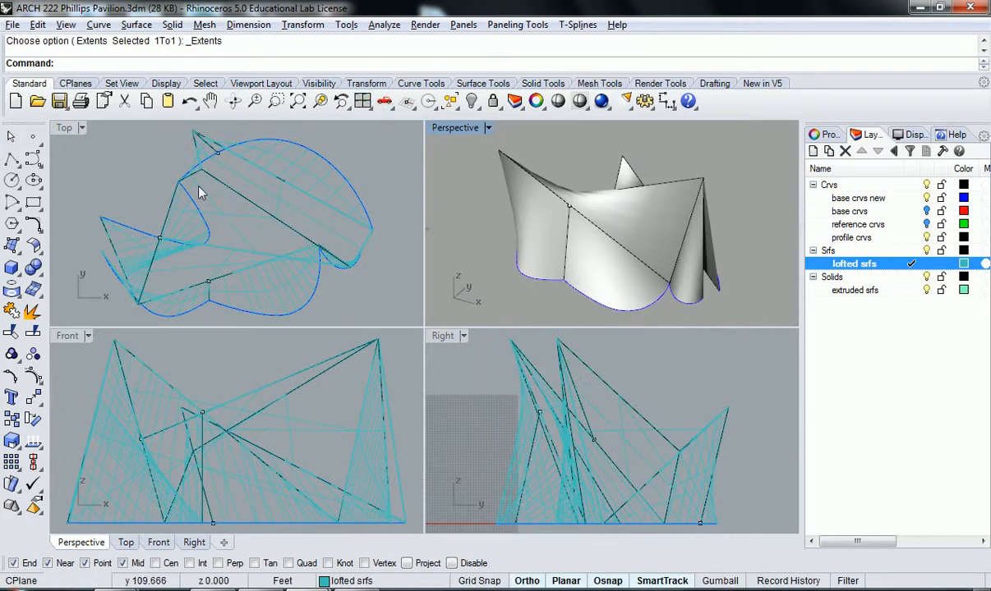
Set the Top, Front and Right viewports to Shaded display.
left_click(69, 130)
left_click(111, 121)
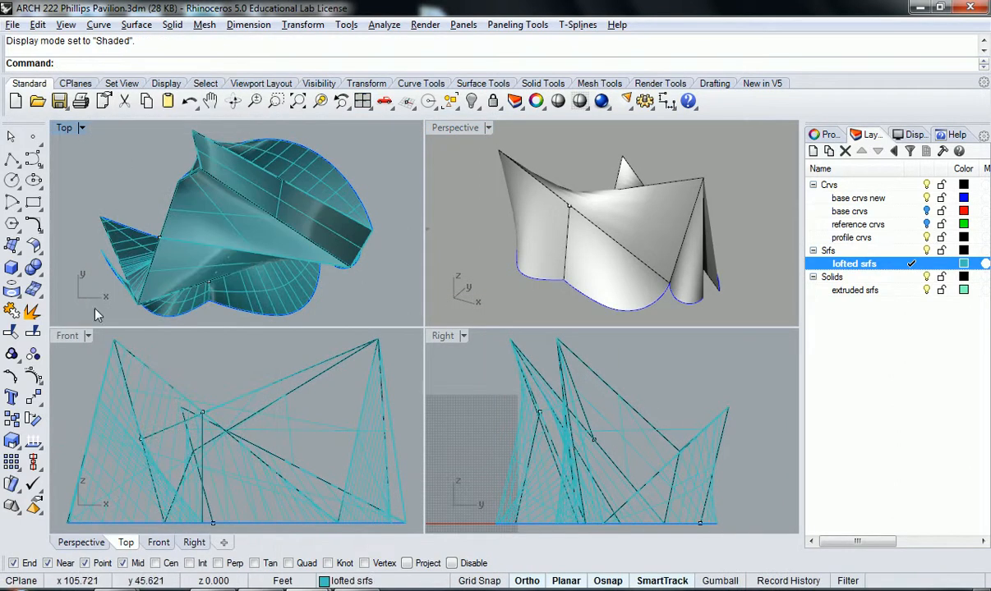
left_click(64, 339)
left_click(152, 128)
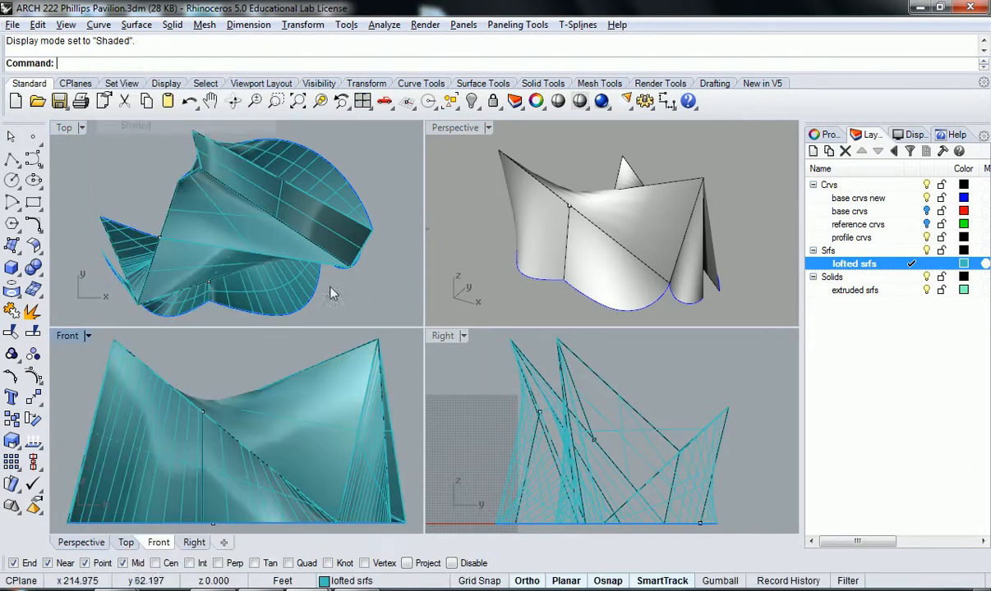
left_click(462, 335)
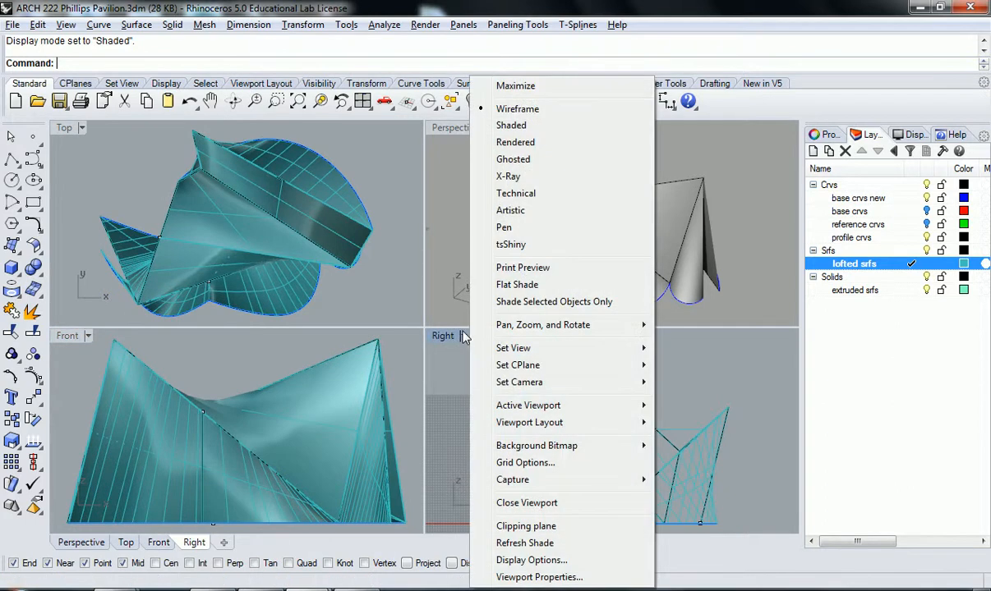
left_click(524, 128)
Try Ghosted display in the Right viewport, and switch it back to Shaded.
left_click(442, 336)
left_click(515, 159)
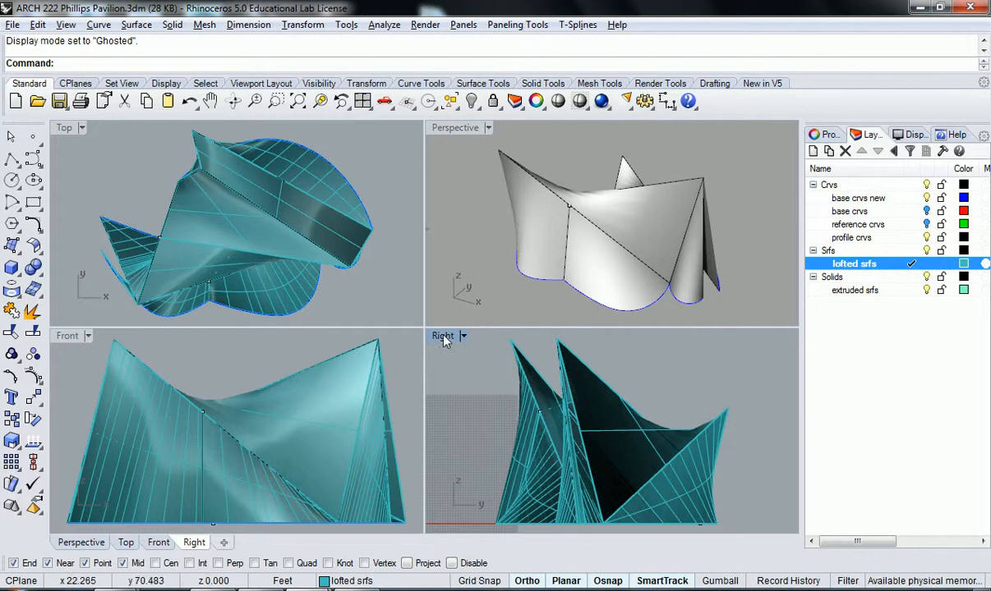
left_click(444, 337)
left_click(518, 125)
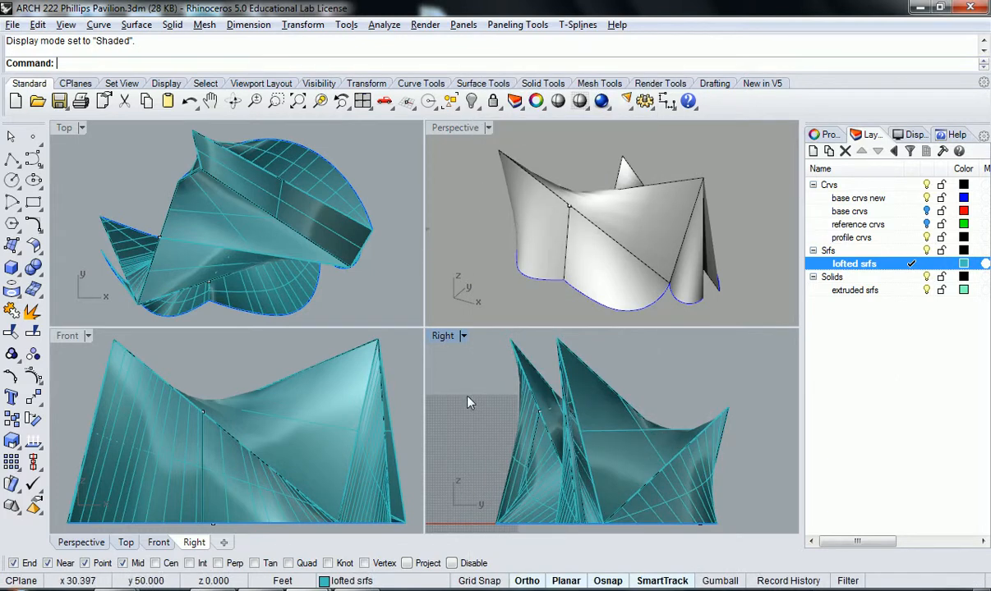